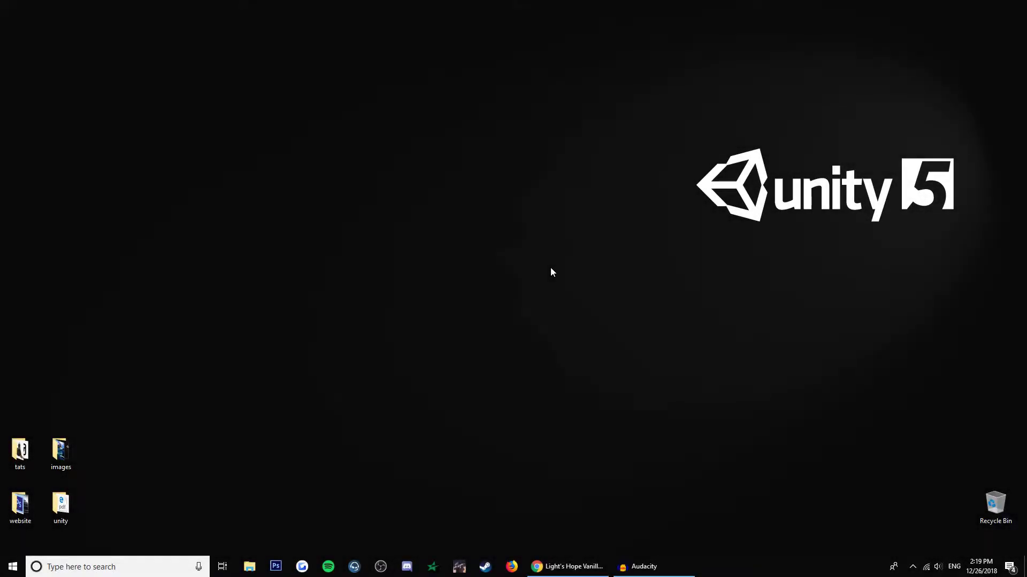
Bring back the Light's Hope Vanilla Repack thread and scroll to the MediaFire link for Vanilla bropack v13.
{"action": "left_click", "coordinate": [540, 568]}
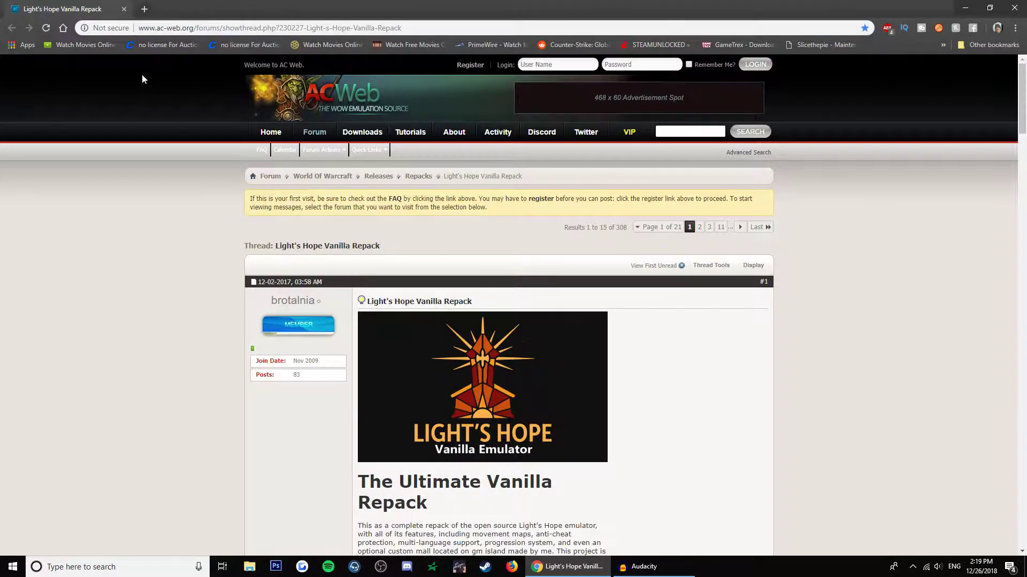
{"action": "scroll", "coordinate": [638, 403], "scroll_direction": "down", "scroll_amount": 7}
{"action": "scroll", "coordinate": [695, 288], "scroll_direction": "up", "scroll_amount": 5}
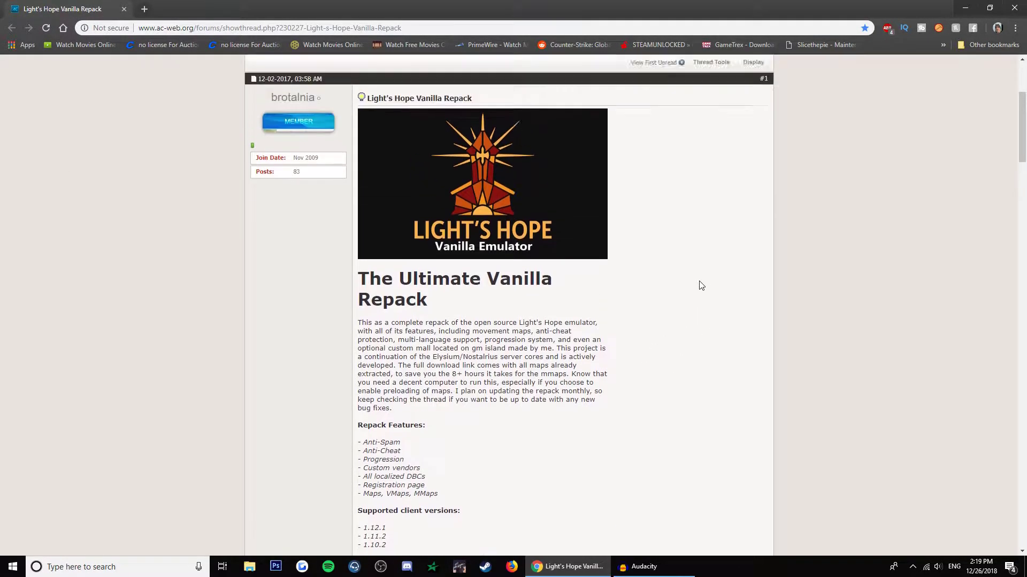
{"action": "scroll", "coordinate": [591, 389], "scroll_direction": "down", "scroll_amount": 14}
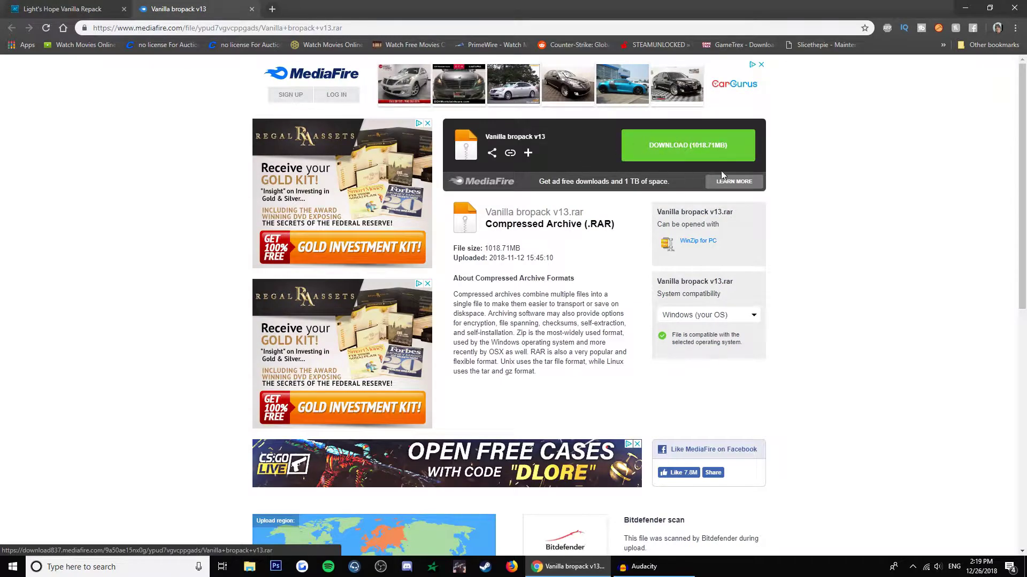
Start the Vanilla bropack v13.rar download from MediaFire, cancel it, and open File Explorer.
{"action": "left_click", "coordinate": [716, 153]}
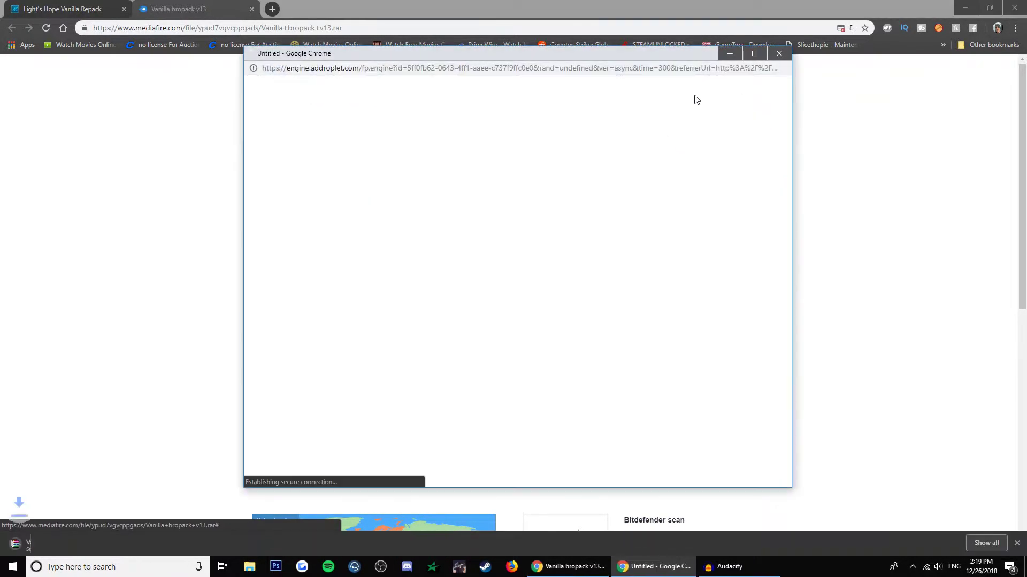
{"action": "left_click", "coordinate": [775, 54]}
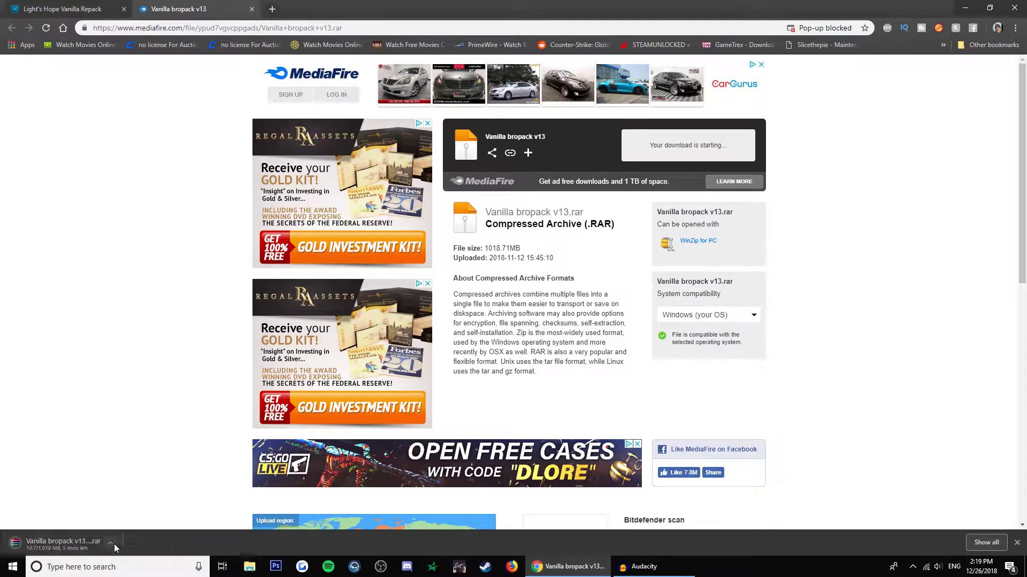
{"action": "left_click", "coordinate": [110, 543]}
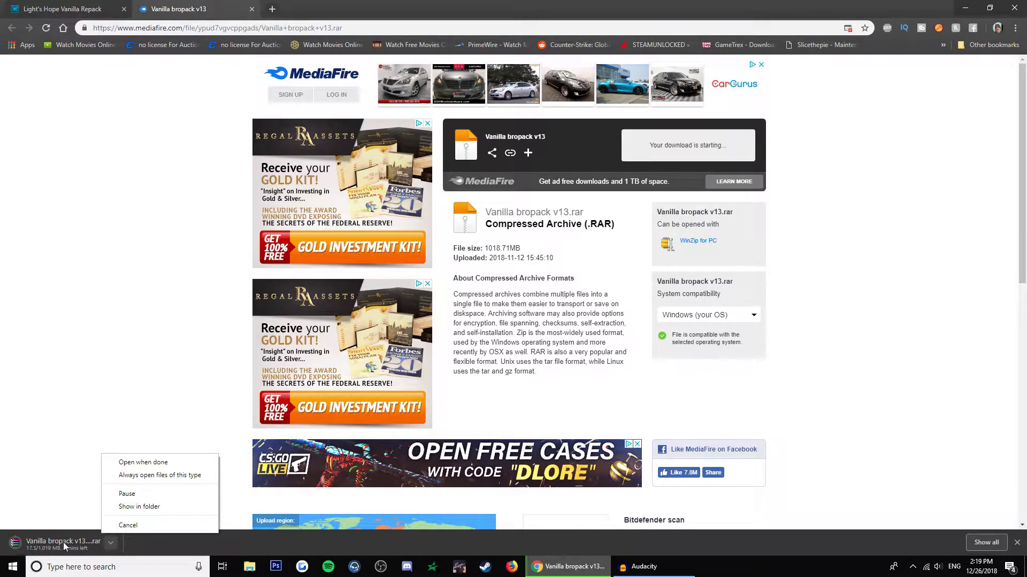
{"action": "left_click", "coordinate": [138, 529]}
{"action": "left_click", "coordinate": [1017, 542]}
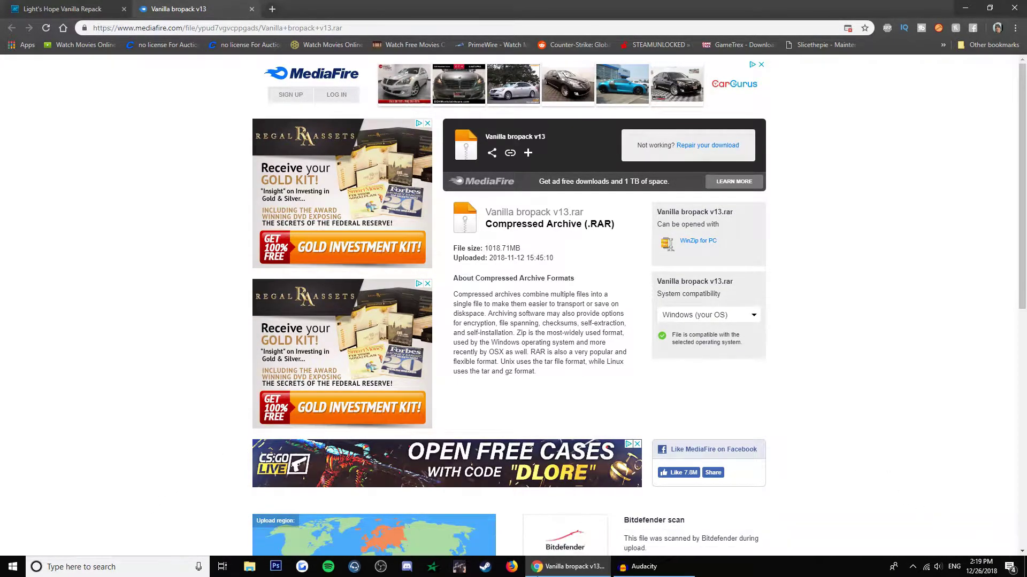
{"action": "left_click", "coordinate": [249, 566]}
Extract the Vanilla bropack v13 archive in Downloads to a Vanilla bropack v13 folder.
{"action": "left_click", "coordinate": [411, 215]}
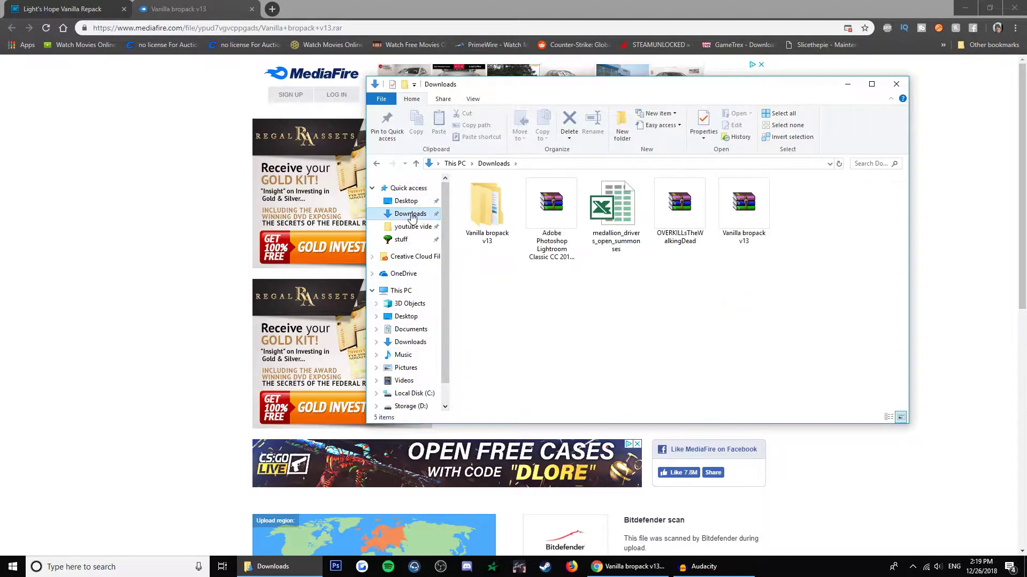
{"action": "right_click", "coordinate": [741, 209]}
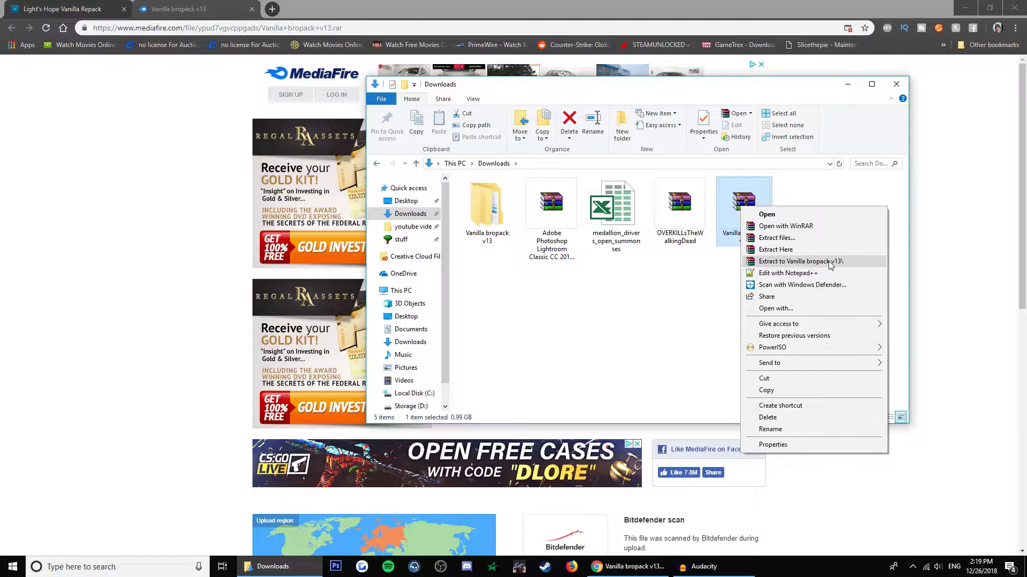
{"action": "left_click", "coordinate": [830, 262]}
Open Vanilla bropack v13 > MaNGOS and run the Start MySQL script.
{"action": "double_click", "coordinate": [490, 213]}
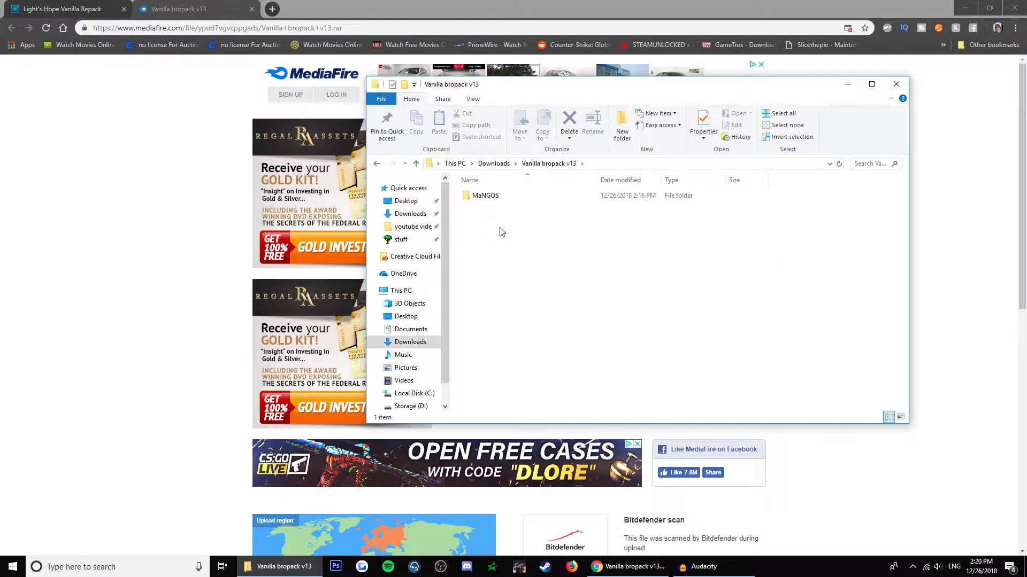
{"action": "double_click", "coordinate": [495, 197]}
{"action": "scroll", "coordinate": [521, 315], "scroll_direction": "down", "scroll_amount": 6}
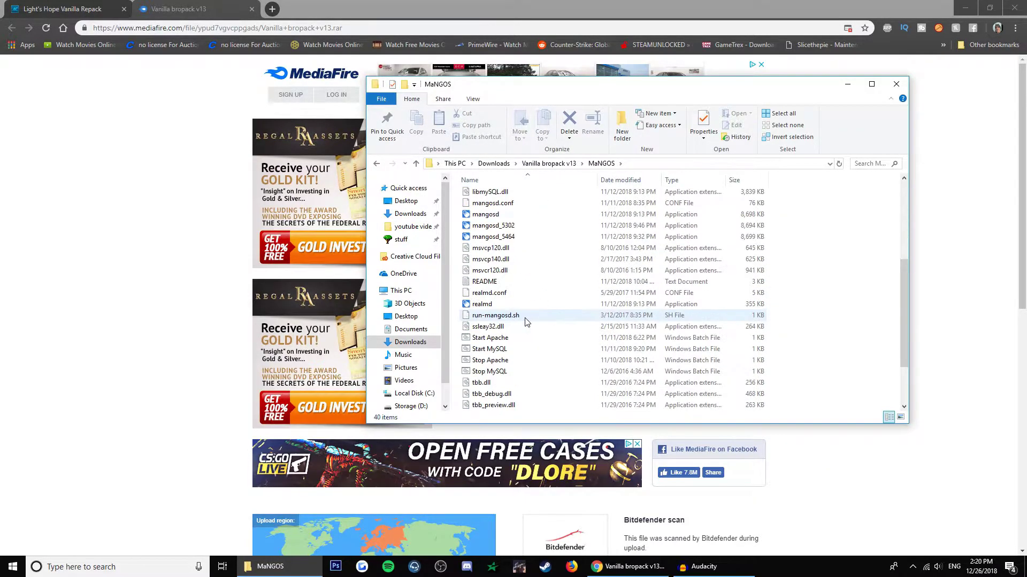
{"action": "scroll", "coordinate": [525, 322], "scroll_direction": "down", "scroll_amount": 3}
{"action": "scroll", "coordinate": [516, 332], "scroll_direction": "up", "scroll_amount": 10}
{"action": "scroll", "coordinate": [523, 298], "scroll_direction": "down", "scroll_amount": 8}
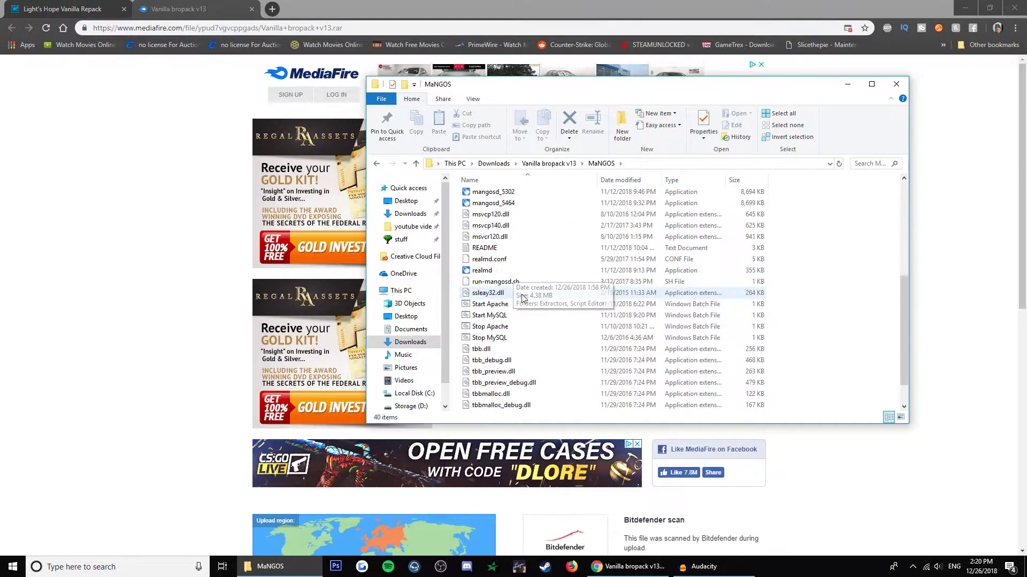
{"action": "scroll", "coordinate": [523, 297], "scroll_direction": "down", "scroll_amount": 1}
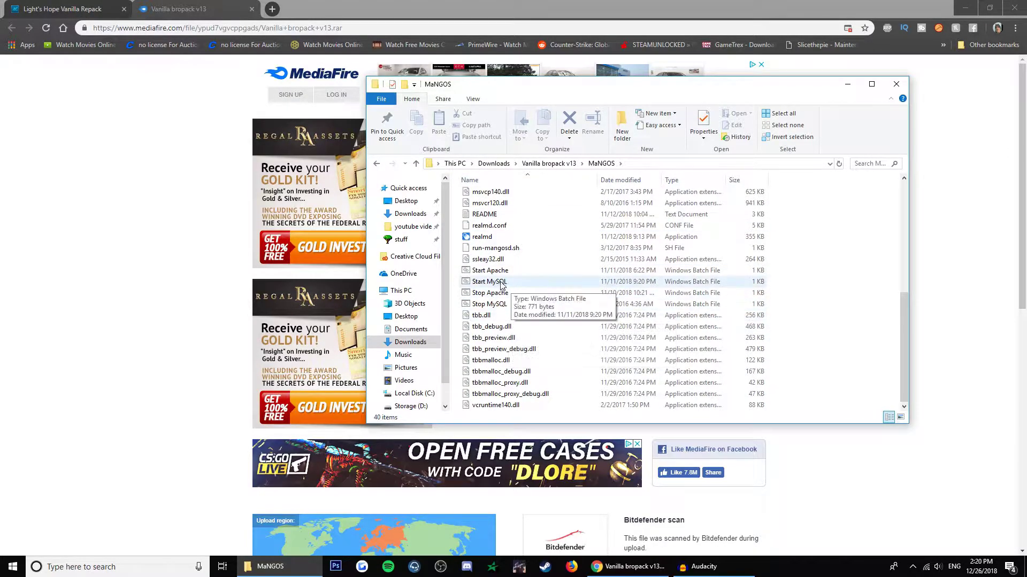
{"action": "scroll", "coordinate": [502, 285], "scroll_direction": "up", "scroll_amount": 5}
{"action": "scroll", "coordinate": [500, 284], "scroll_direction": "down", "scroll_amount": 5}
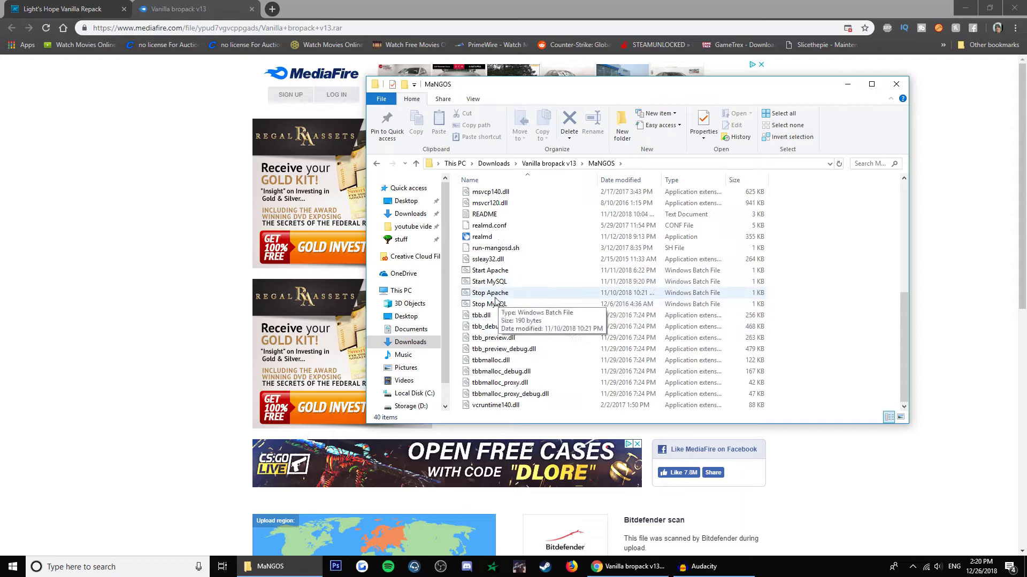
{"action": "double_click", "coordinate": [499, 282]}
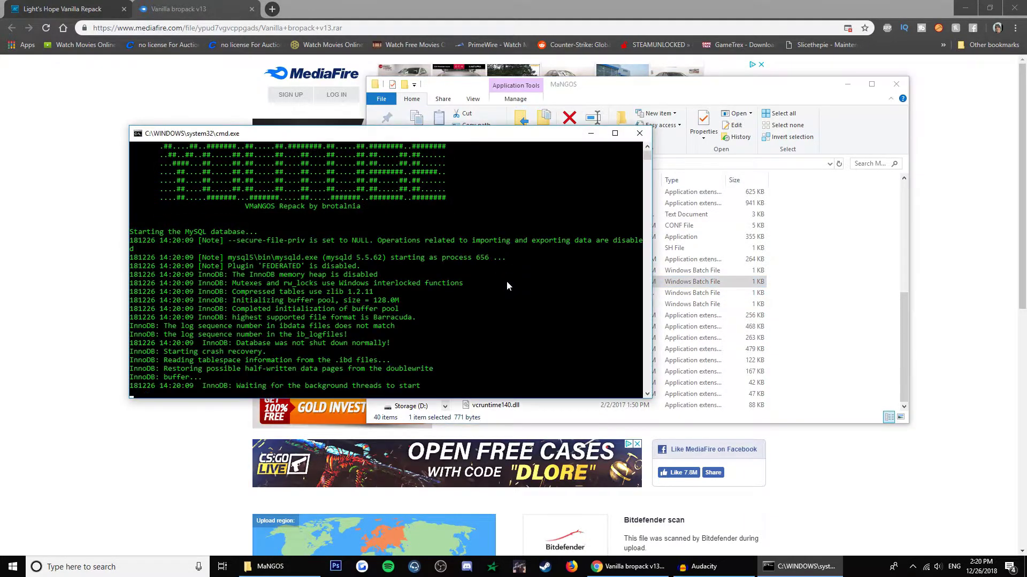
Move the MySQL console to the top-left and wait for ready for connections on port 3306.
{"action": "left_click_drag", "start_coordinate": [473, 140], "coordinate": [352, 108]}
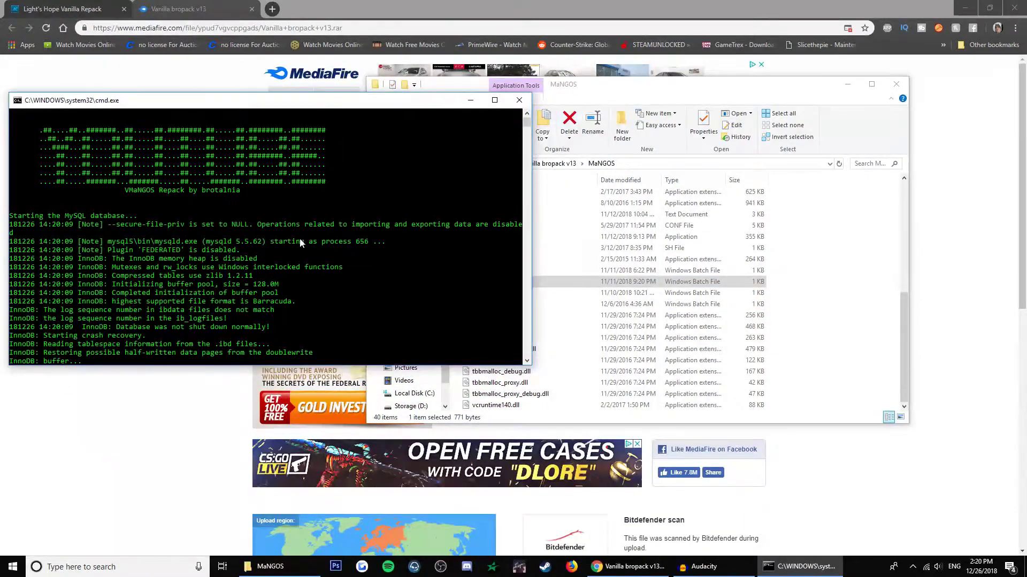
{"action": "scroll", "coordinate": [344, 247], "scroll_direction": "up", "scroll_amount": 5}
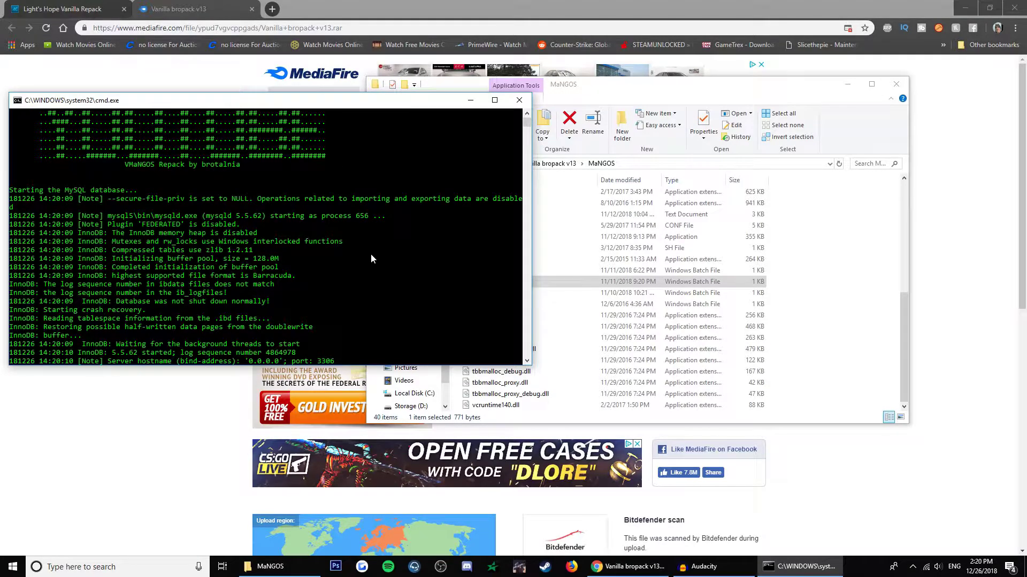
{"action": "left_click", "coordinate": [836, 301]}
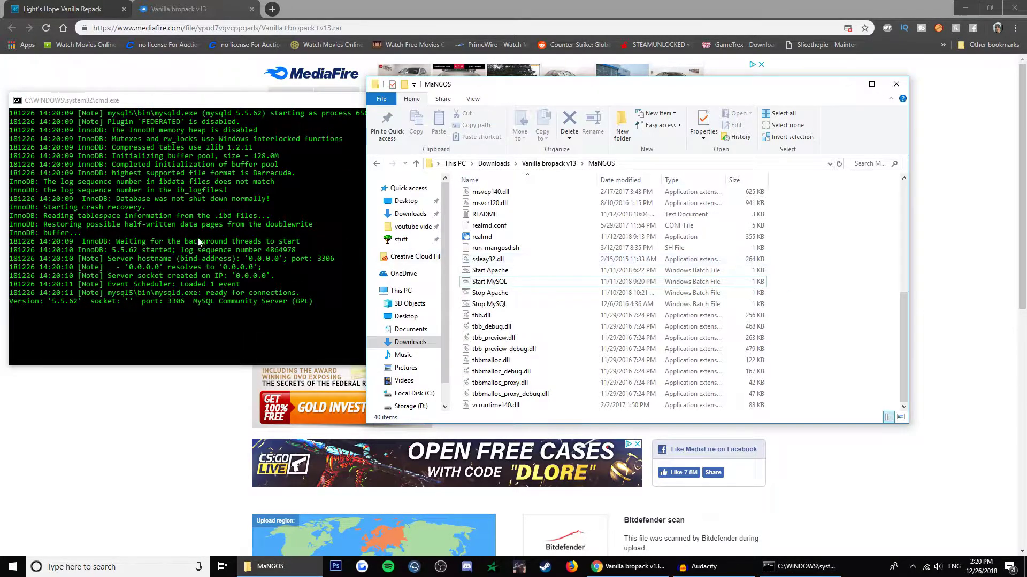
{"action": "scroll", "coordinate": [528, 278], "scroll_direction": "up", "scroll_amount": 1}
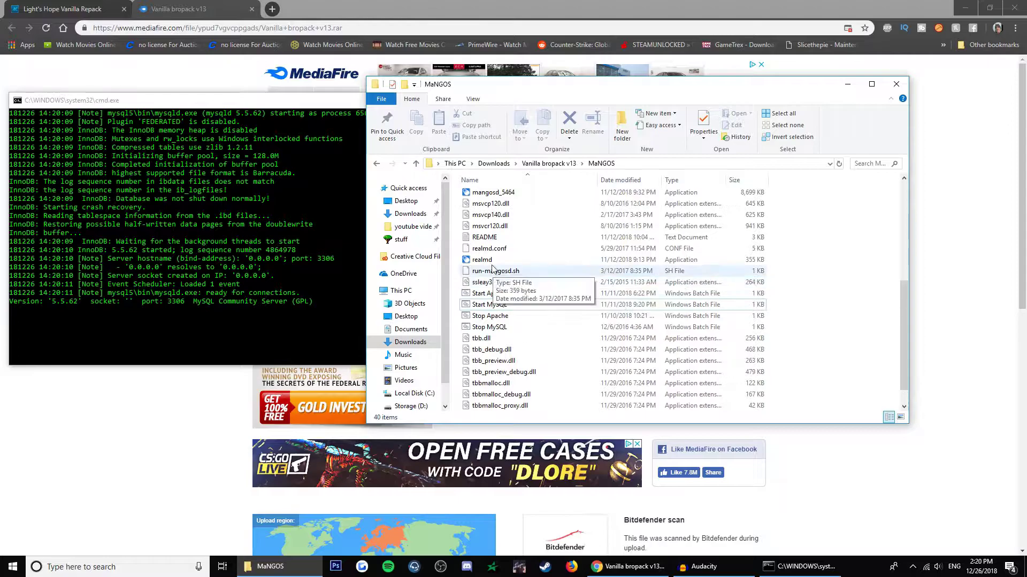
Launch the realmd server with the Lightbringer realm, then start mangosd from the MaNGOS folder.
{"action": "double_click", "coordinate": [489, 260]}
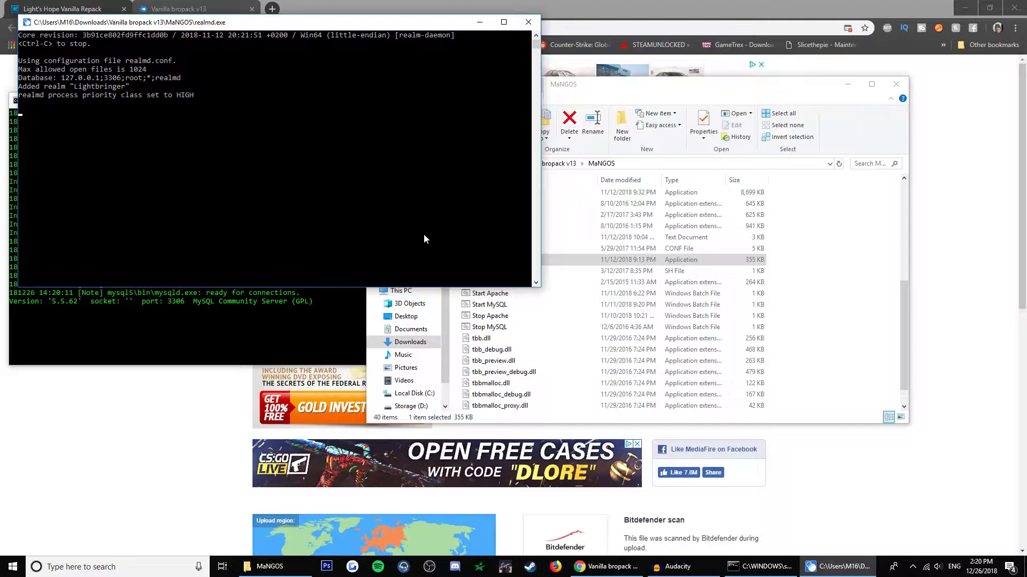
{"action": "left_click", "coordinate": [534, 296]}
{"action": "scroll", "coordinate": [497, 275], "scroll_direction": "up", "scroll_amount": 3}
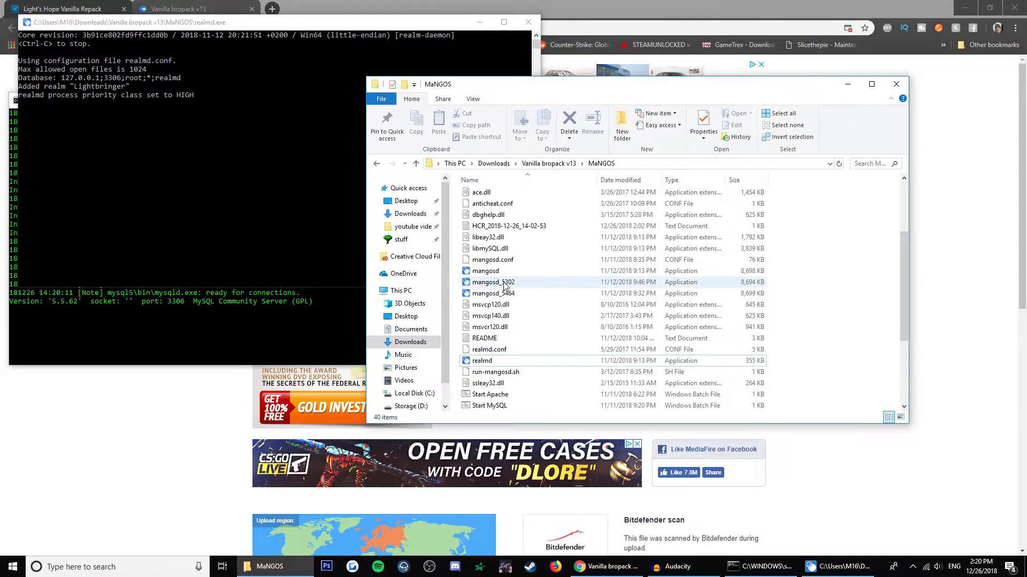
{"action": "double_click", "coordinate": [497, 272]}
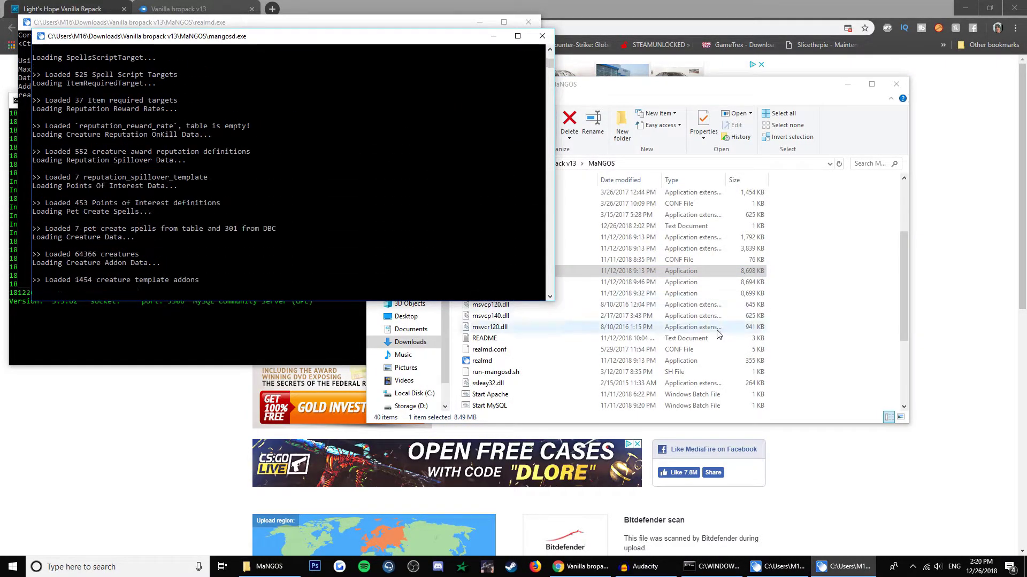
Reposition the mangosd console while the world server loads its game data.
{"action": "left_click", "coordinate": [814, 354]}
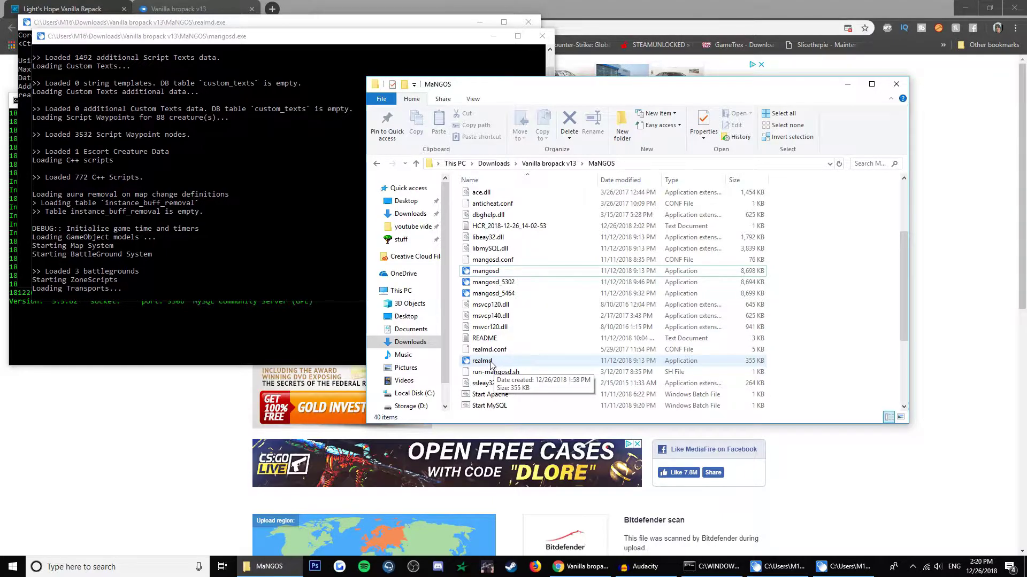
{"action": "left_click", "coordinate": [309, 249]}
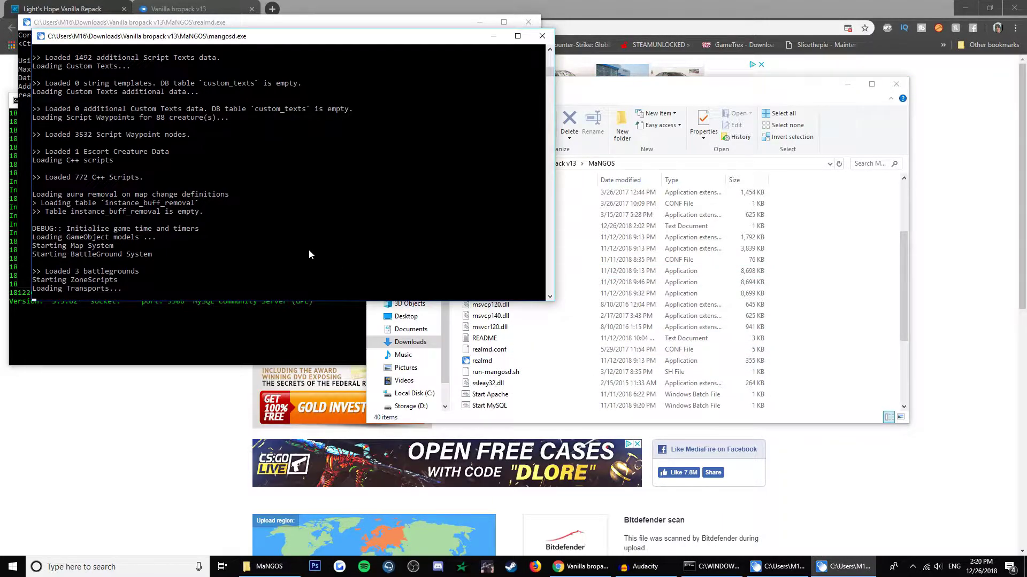
{"action": "left_click_drag", "start_coordinate": [319, 39], "coordinate": [307, 28]}
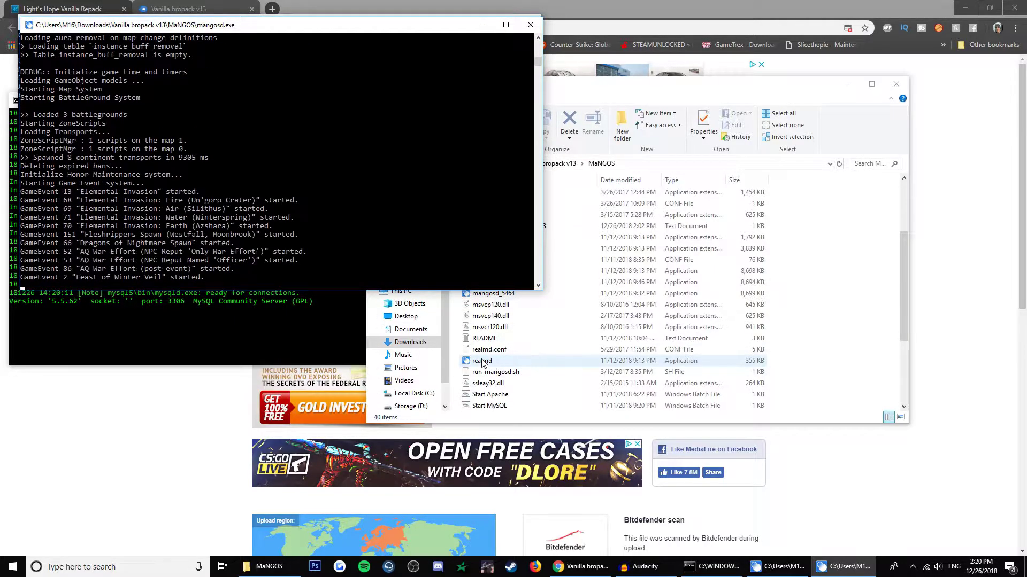
{"action": "left_click", "coordinate": [445, 228]}
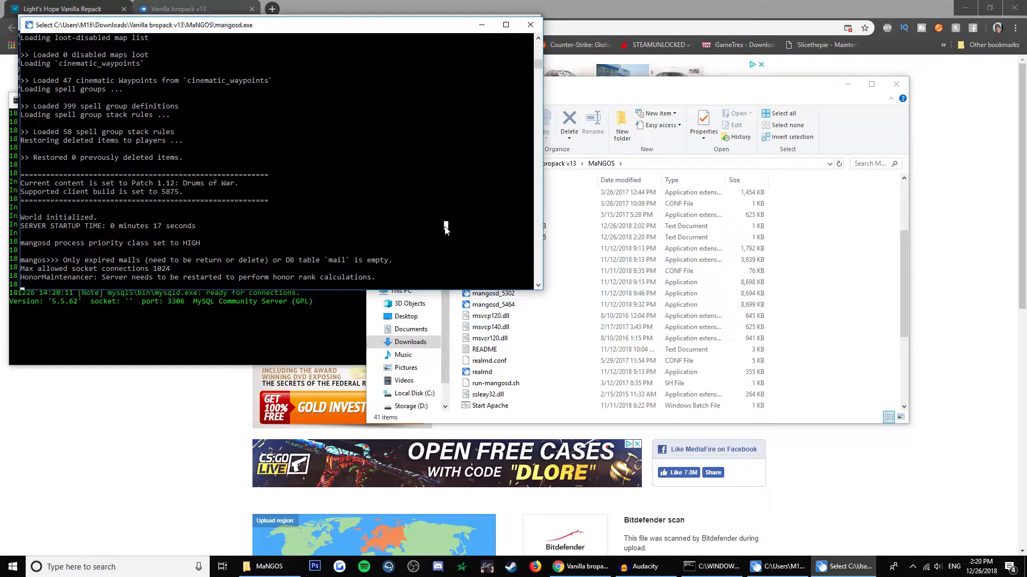
{"action": "left_click_drag", "start_coordinate": [359, 28], "coordinate": [365, 105]}
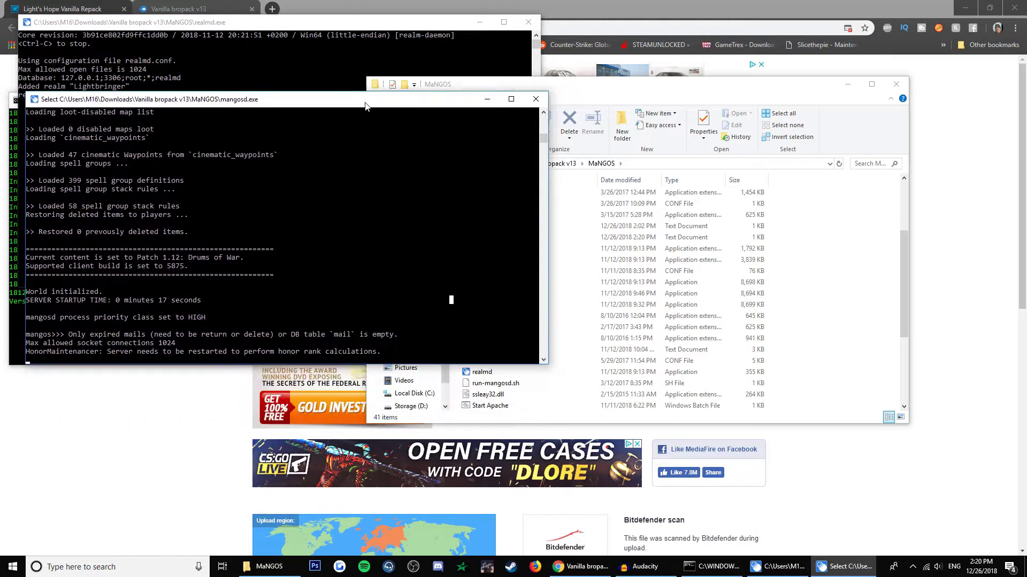
Once World initialized appears, select and copy the honor rank restart message.
{"action": "left_click", "coordinate": [711, 285]}
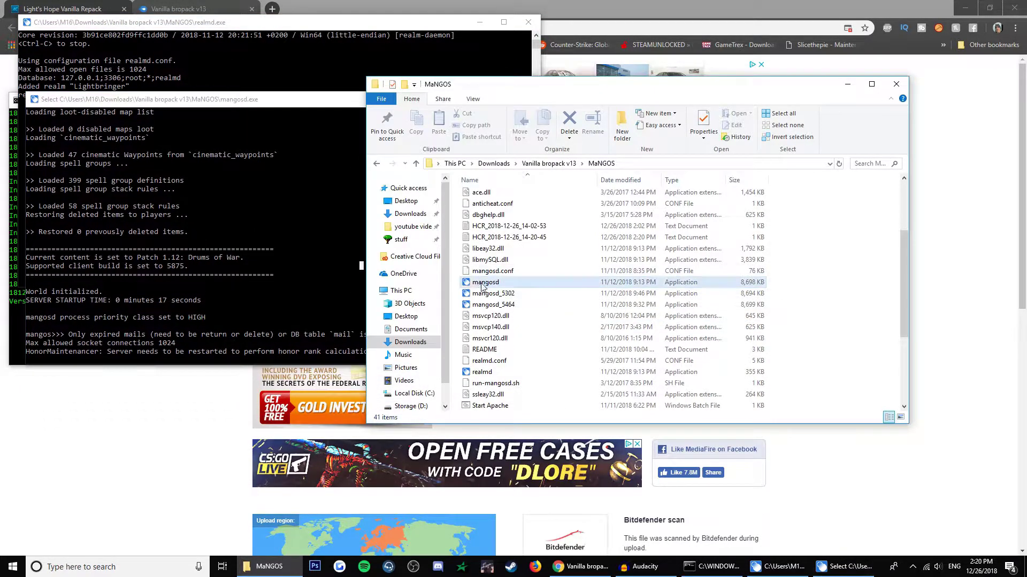
{"action": "left_click", "coordinate": [224, 224]}
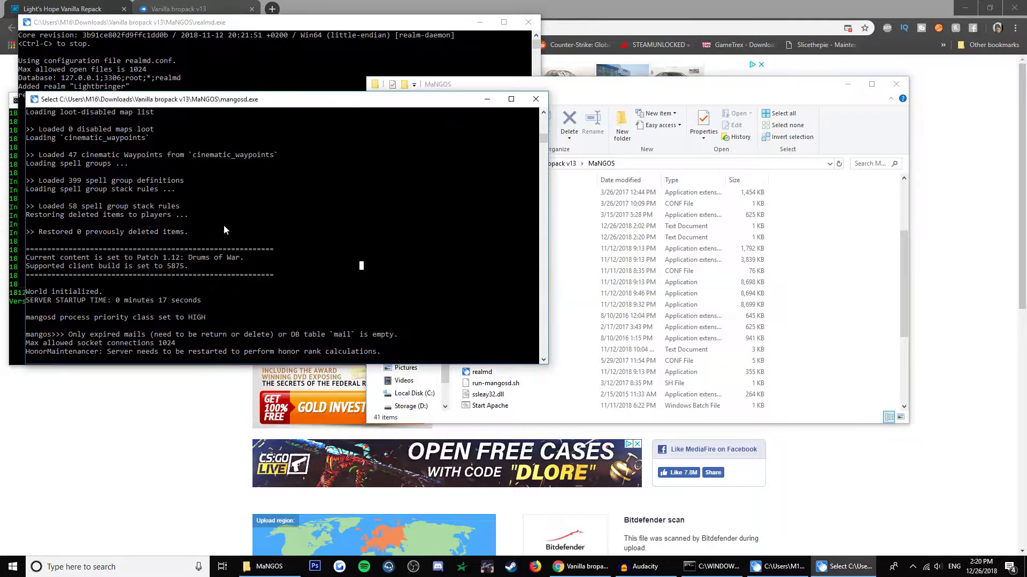
{"action": "scroll", "coordinate": [296, 316], "scroll_direction": "down", "scroll_amount": 1}
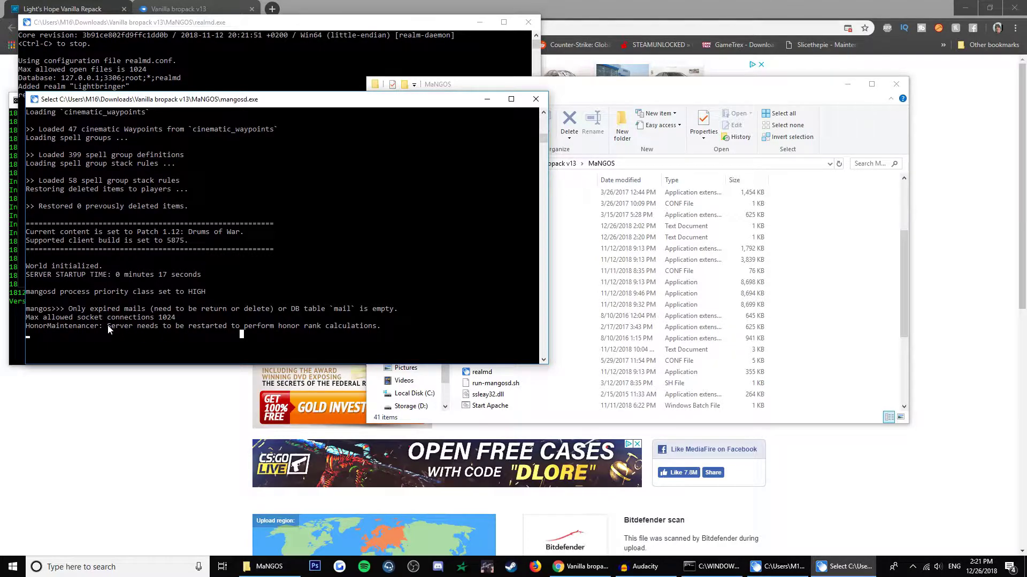
{"action": "left_click_drag", "start_coordinate": [109, 328], "coordinate": [381, 329]}
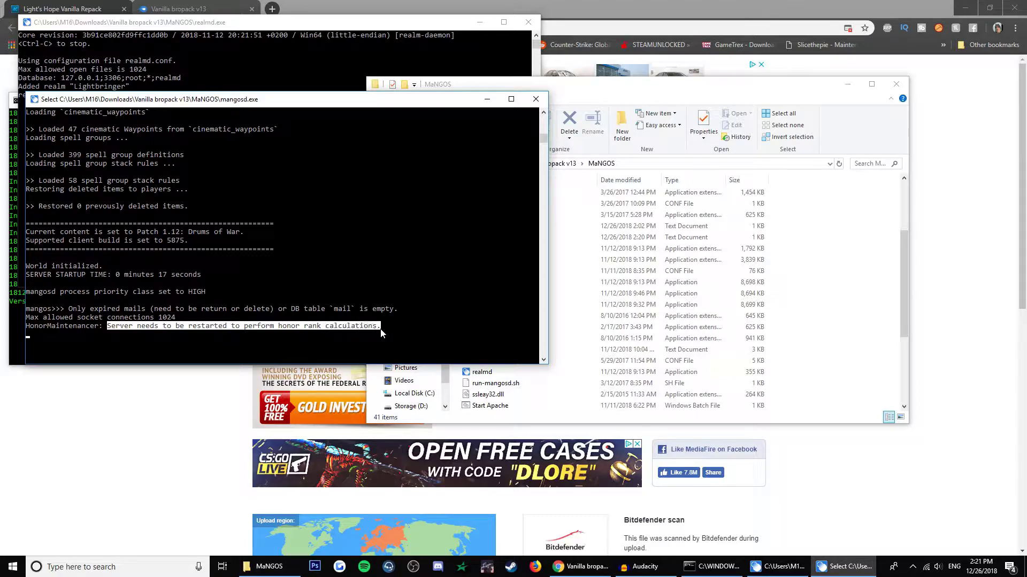
{"action": "key", "text": "ctrl+c"}
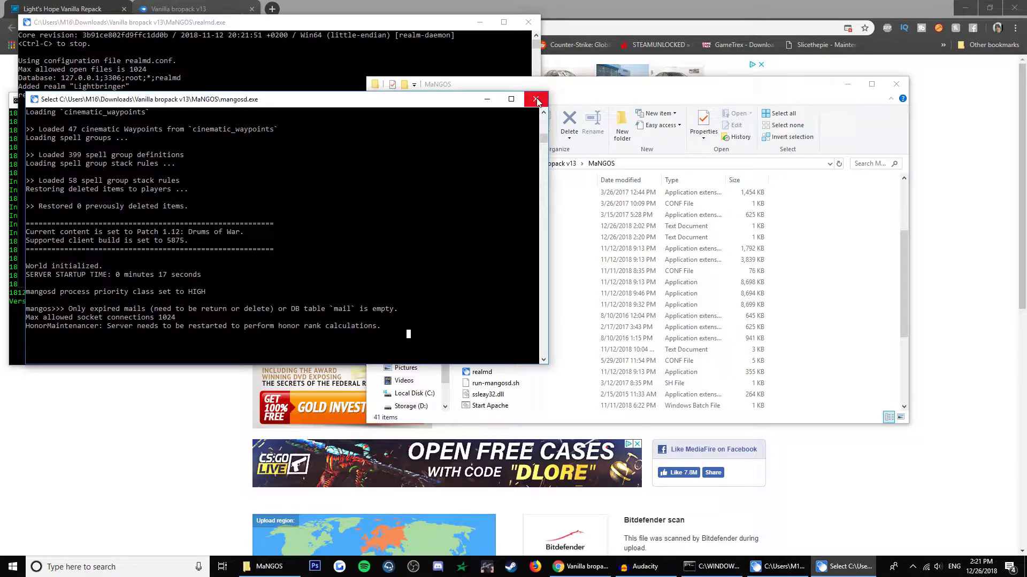
Close the mangosd console and relaunch mangosd, reaching World initialized in 6 seconds.
{"action": "left_click", "coordinate": [536, 102]}
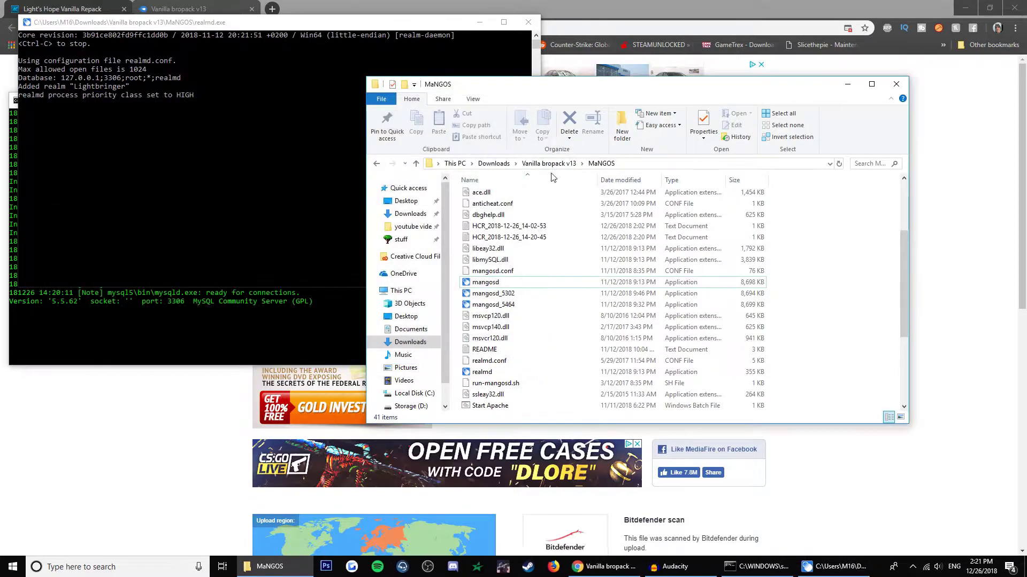
{"action": "double_click", "coordinate": [496, 284]}
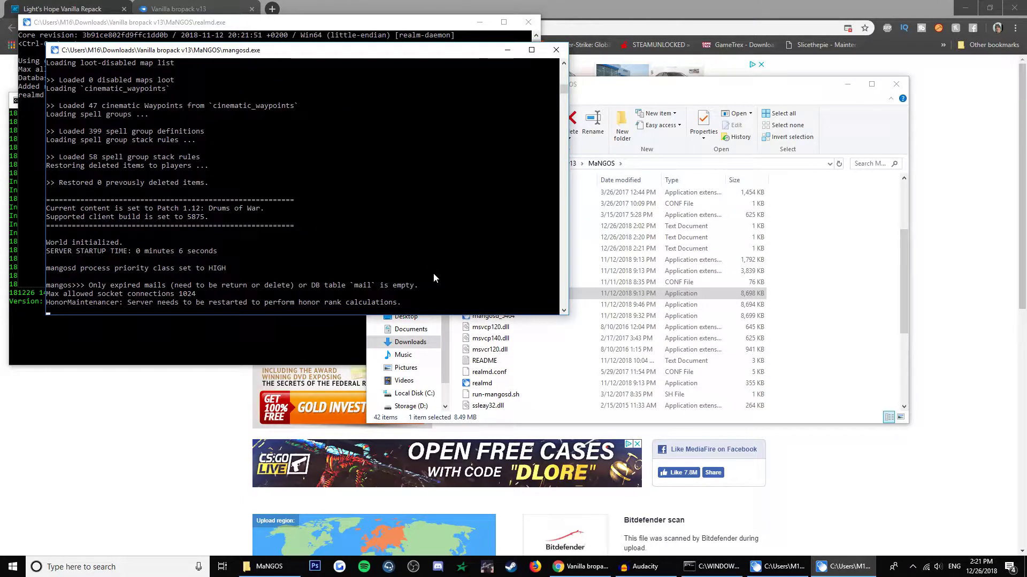
{"action": "scroll", "coordinate": [433, 272], "scroll_direction": "down", "scroll_amount": 2}
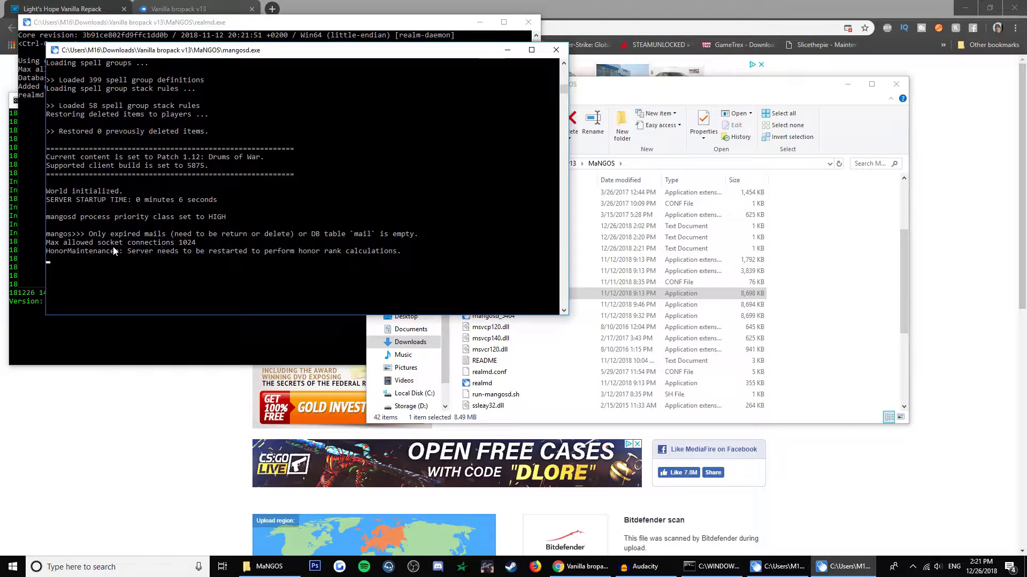
{"action": "left_click_drag", "start_coordinate": [164, 250], "coordinate": [489, 284]}
{"action": "left_click", "coordinate": [489, 285]}
{"action": "scroll", "coordinate": [489, 287], "scroll_direction": "up", "scroll_amount": 1}
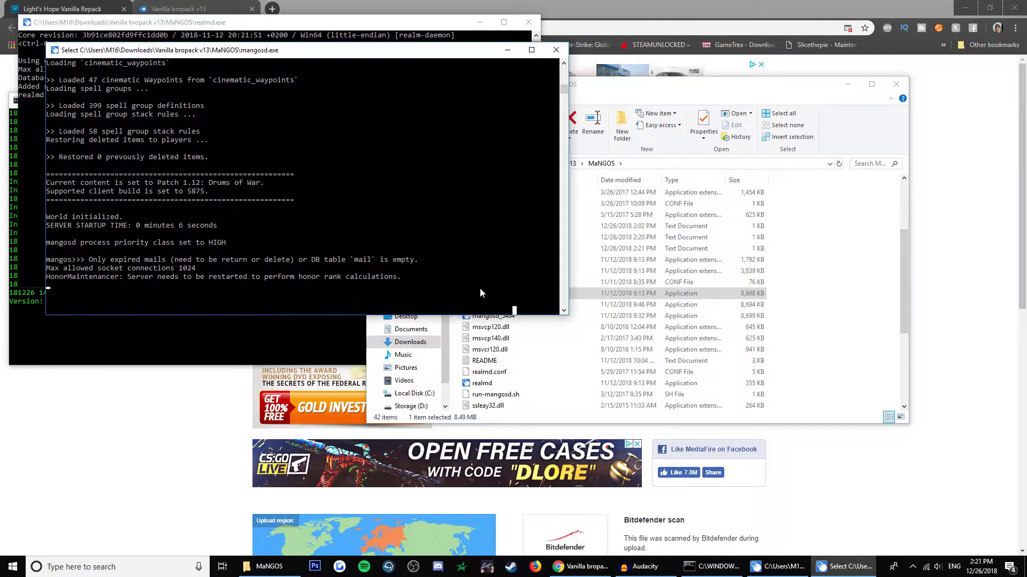
Clear the console selection and open the Storage (D:) drive in File Explorer.
{"action": "left_click_drag", "start_coordinate": [479, 287], "coordinate": [46, 256]}
{"action": "left_click", "coordinate": [475, 302]}
{"action": "left_click", "coordinate": [592, 316]}
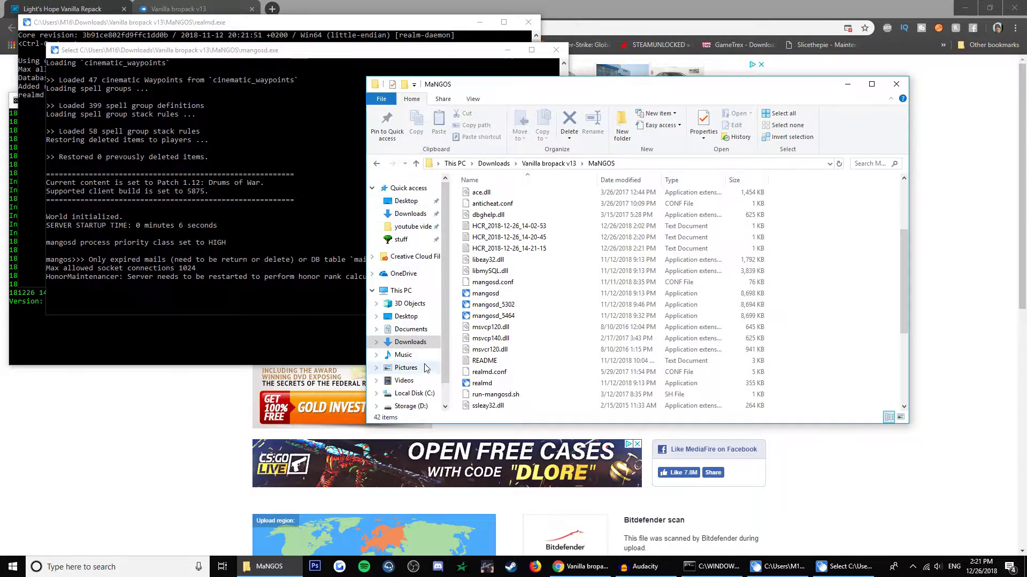
{"action": "left_click", "coordinate": [421, 408]}
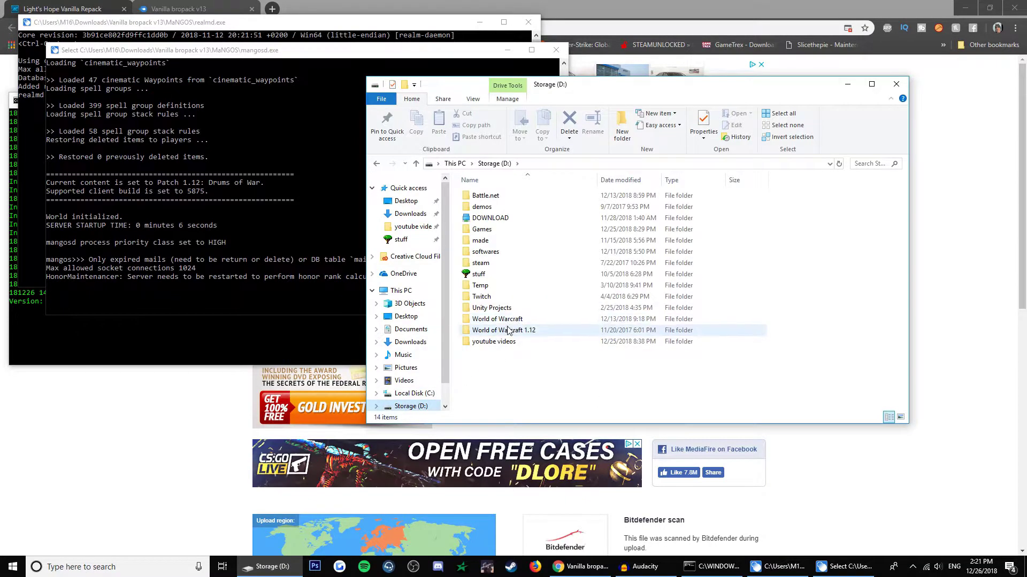
Open realmlist.wtf in the World of Warcraft 1.12 folder and confirm it reads set realmlist 127.0.0.1.
{"action": "double_click", "coordinate": [518, 331]}
{"action": "scroll", "coordinate": [524, 337], "scroll_direction": "down", "scroll_amount": 1}
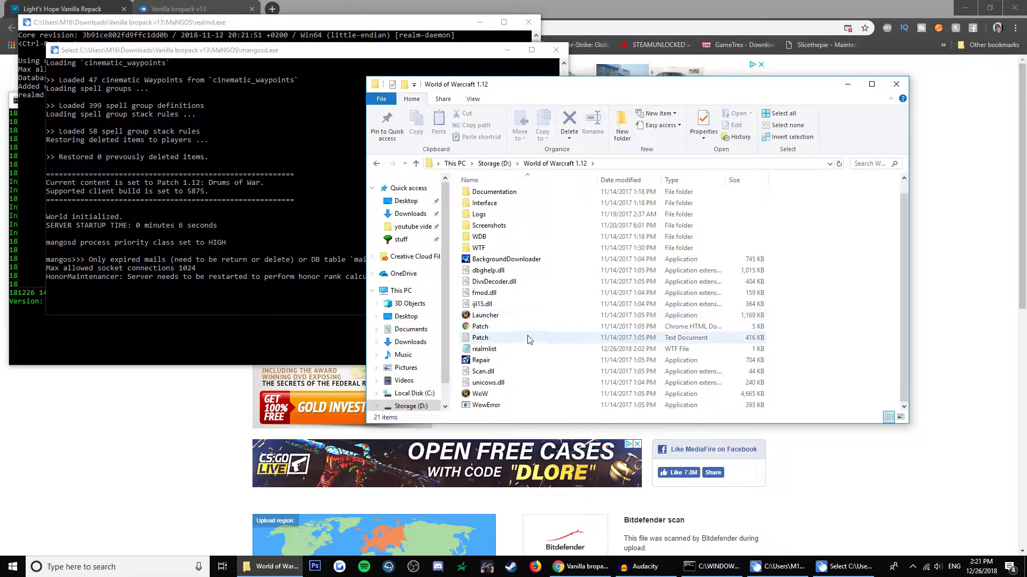
{"action": "double_click", "coordinate": [495, 349]}
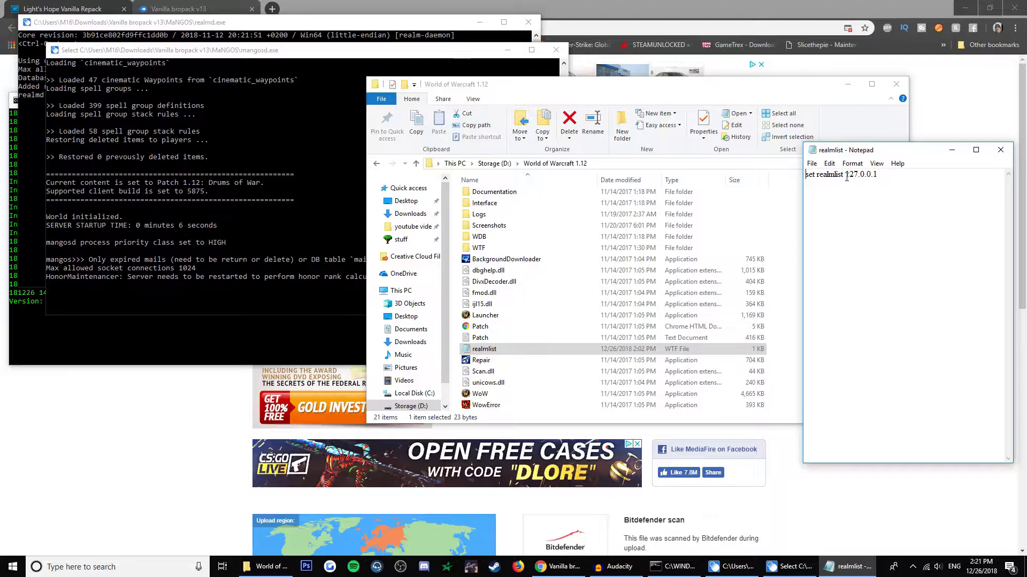
{"action": "mouse_move", "coordinate": [847, 172]}
{"action": "left_mouse_down"}
{"action": "mouse_move", "coordinate": [877, 174]}
{"action": "mouse_move", "coordinate": [845, 175]}
{"action": "left_mouse_up"}
{"action": "left_click", "coordinate": [888, 174]}
Close realmlist.wtf unchanged and launch WoW.exe.
{"action": "left_click", "coordinate": [849, 230]}
{"action": "left_click_drag", "start_coordinate": [880, 175], "coordinate": [850, 177]}
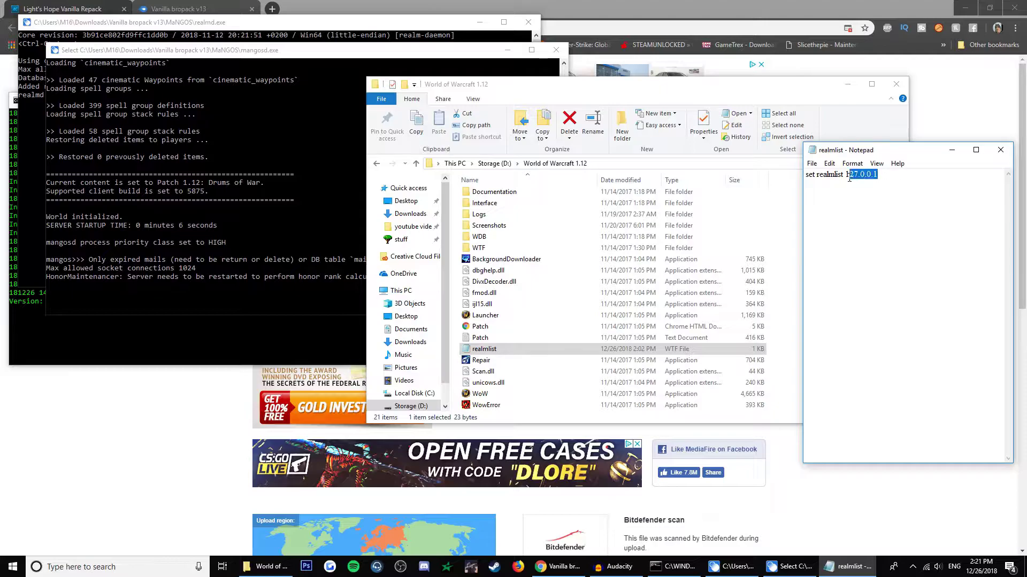
{"action": "left_click", "coordinate": [849, 209]}
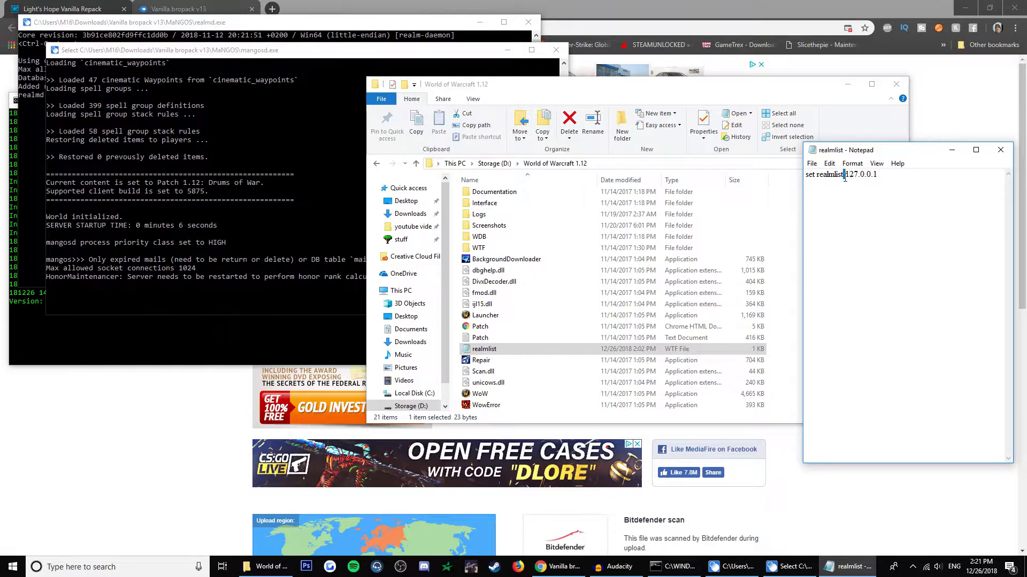
{"action": "left_click", "coordinate": [1001, 150]}
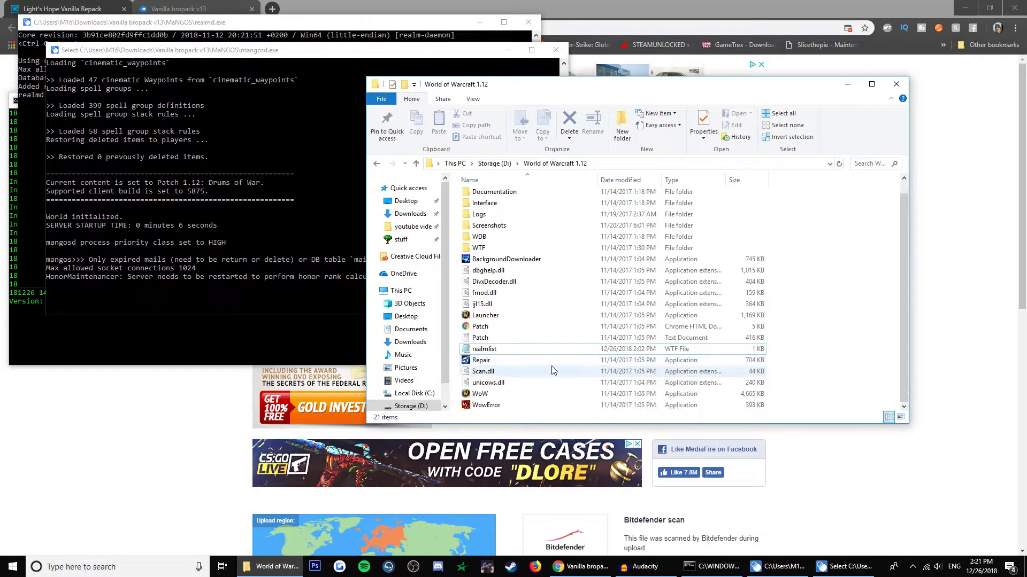
{"action": "double_click", "coordinate": [479, 394]}
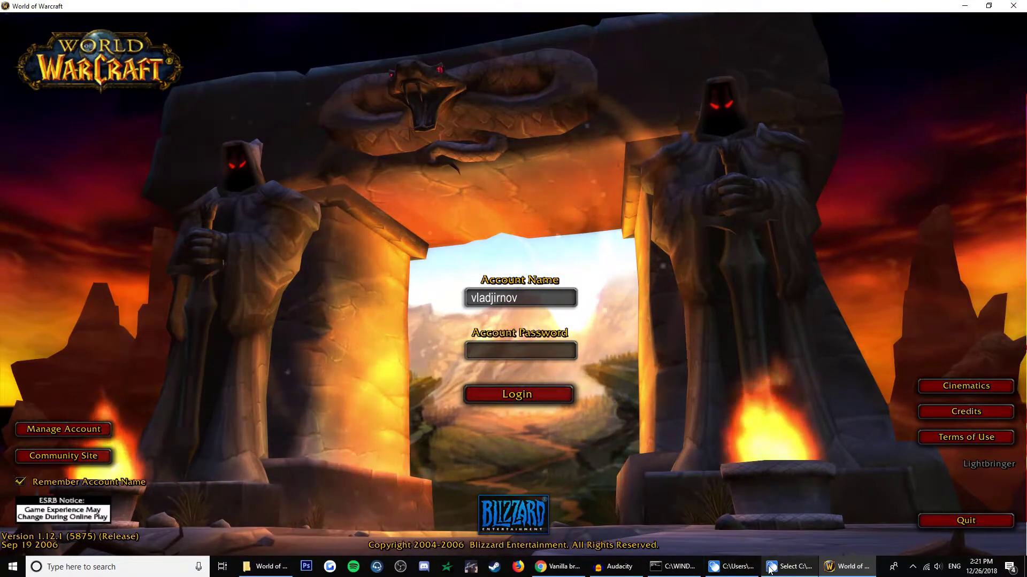
Log in to Lightbringer with the admin account, browse the level 60 characters, and return to login.
{"action": "key", "text": "Tab"}
{"action": "type", "text": "a"}
{"action": "key", "text": "Delete"}
{"action": "key", "text": "Delete"}
{"action": "key", "text": "Delete"}
{"action": "key", "text": "Delete"}
{"action": "key", "text": "Delete"}
{"action": "key", "text": "Delete"}
{"action": "key", "text": "Delete"}
{"action": "key", "text": "Delete"}
{"action": "key", "text": "Delete"}
{"action": "key", "text": "Delete"}
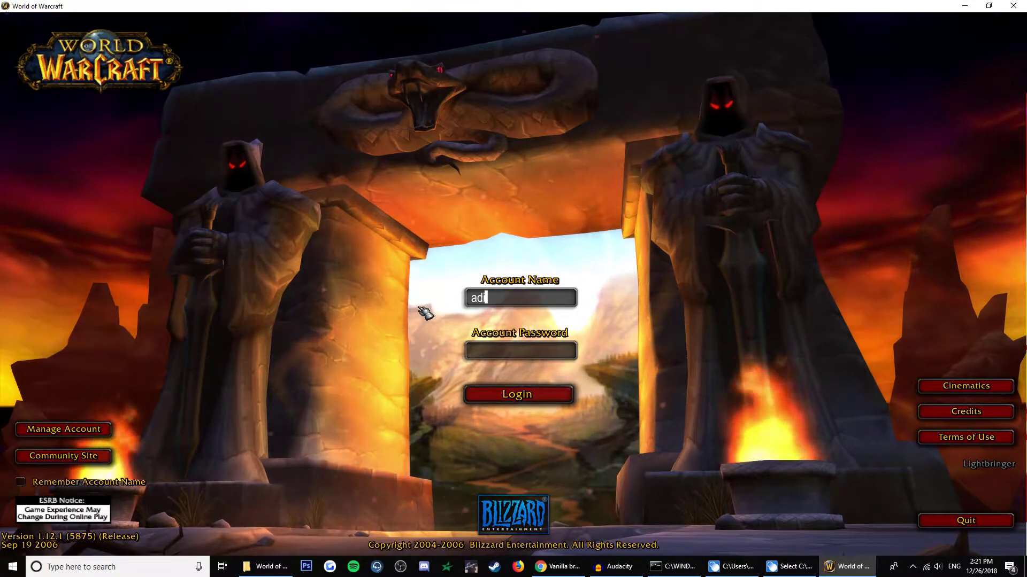
{"action": "type", "text": "dmin a"}
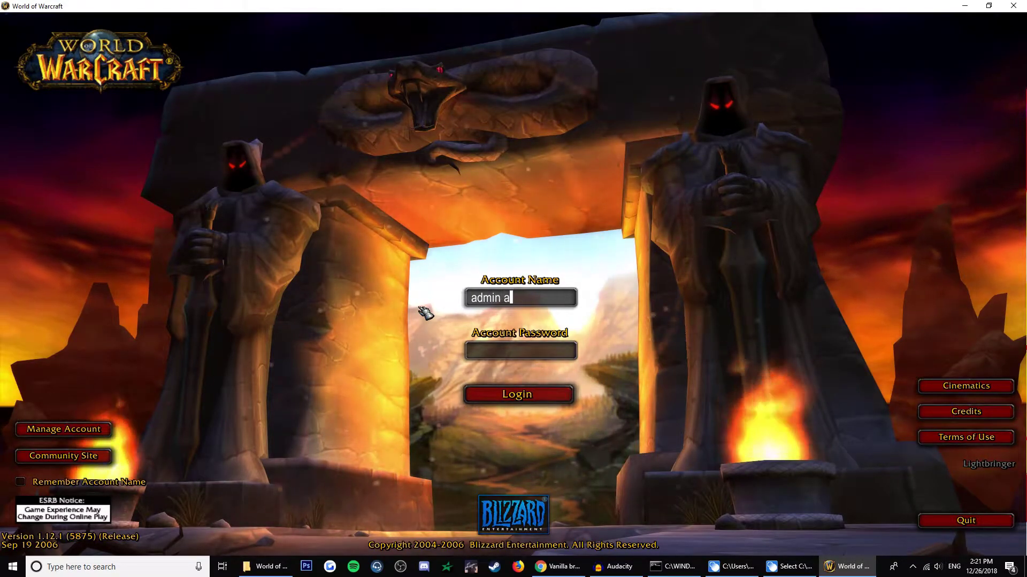
{"action": "key", "text": "Tab"}
{"action": "type", "text": "admin"}
{"action": "key", "text": "Return"}
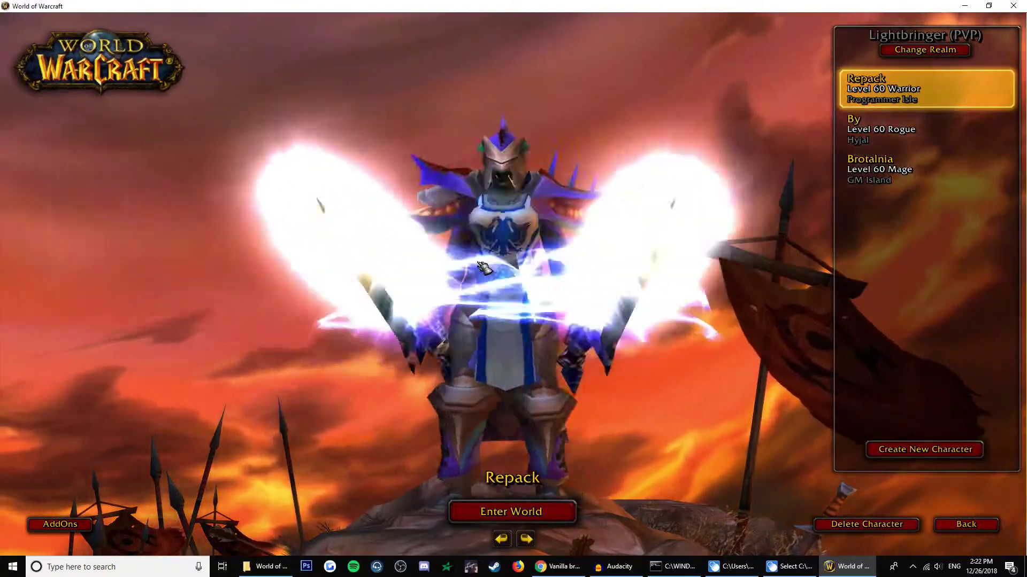
{"action": "key", "text": "Down"}
{"action": "key", "text": "Down"}
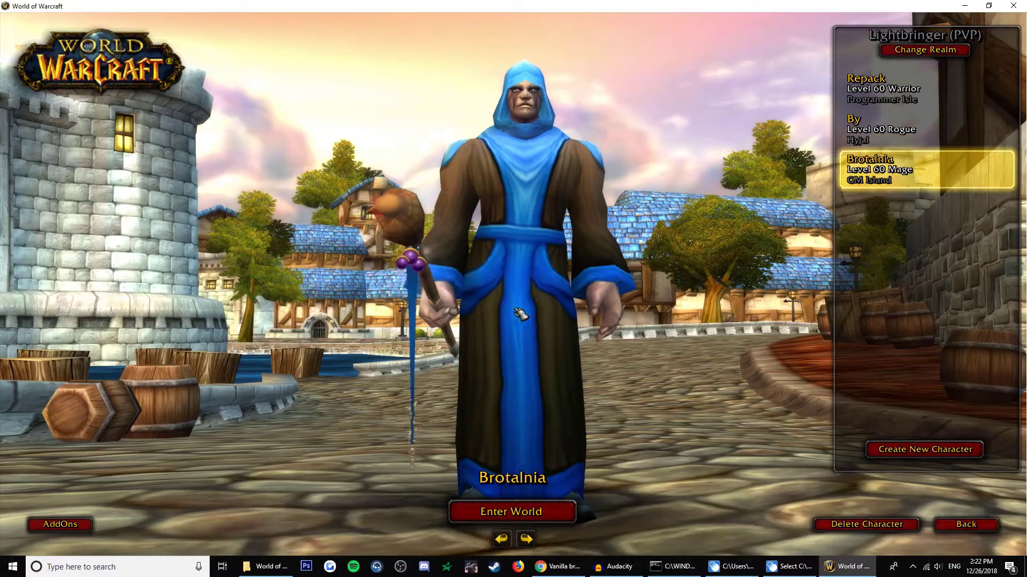
{"action": "key", "text": "Escape"}
Look up the account create command in the Light's Hope thread instructions.
{"action": "key", "text": "alt+Tab"}
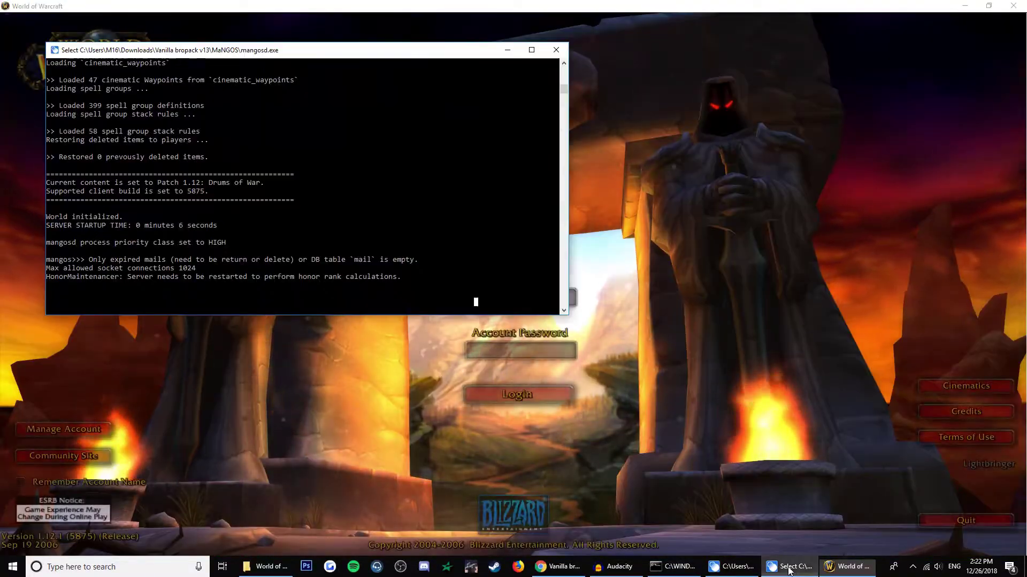
{"action": "left_click", "coordinate": [322, 293]}
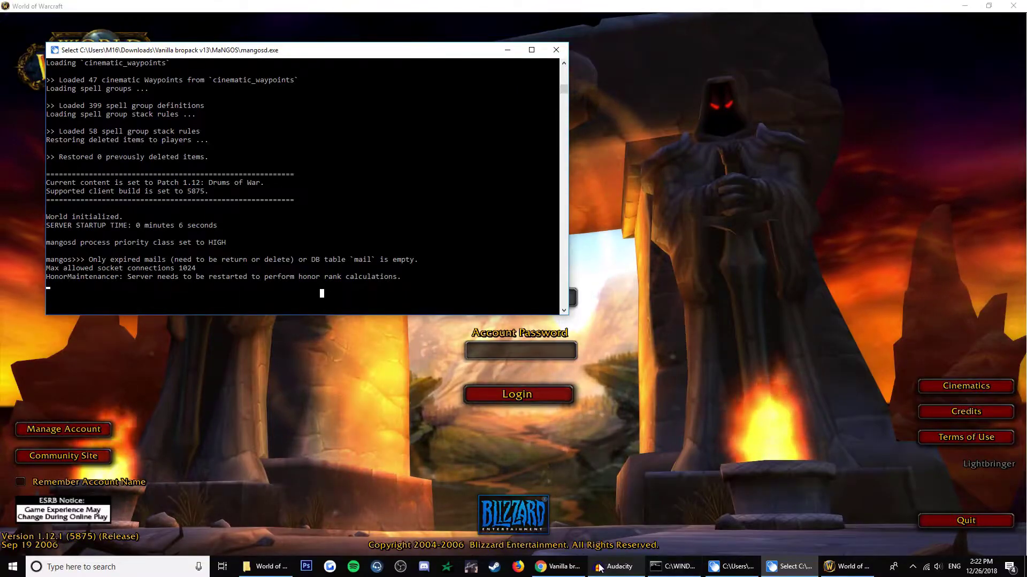
{"action": "left_click", "coordinate": [556, 566]}
{"action": "left_click", "coordinate": [67, 8]}
{"action": "scroll", "coordinate": [392, 328], "scroll_direction": "up", "scroll_amount": 6}
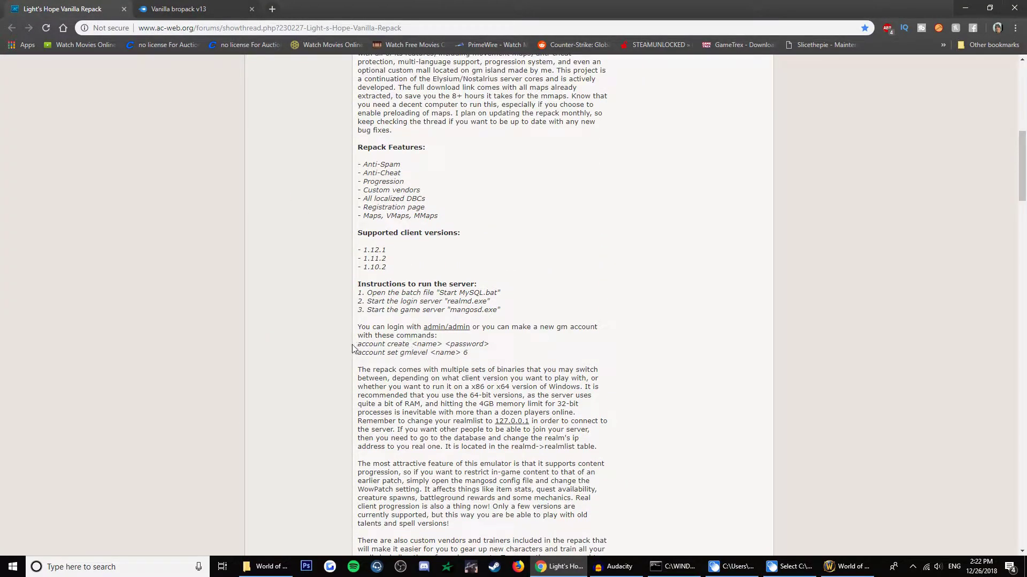
{"action": "left_click_drag", "start_coordinate": [352, 348], "coordinate": [409, 345]}
{"action": "left_click", "coordinate": [464, 364]}
Create a new account in the mangosd console with 'account create', correcting a typo.
{"action": "left_click", "coordinate": [786, 566]}
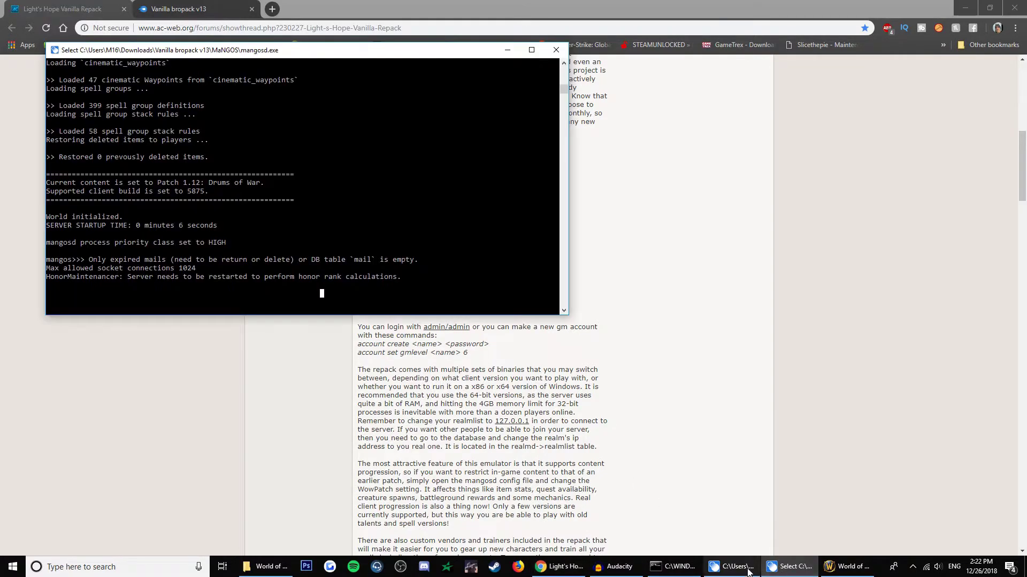
{"action": "left_click", "coordinate": [230, 300]}
{"action": "type", "text": "acoun"}
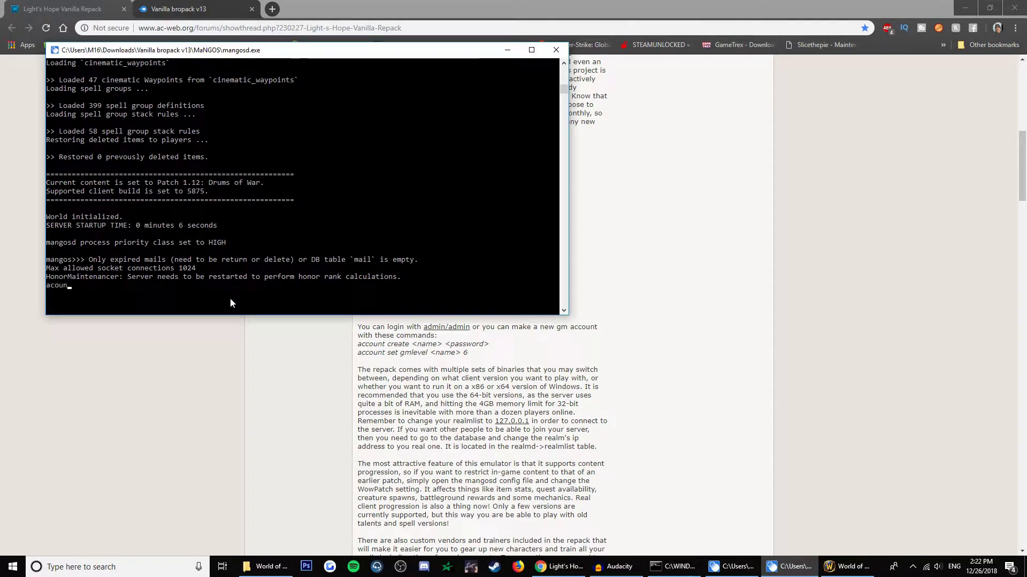
{"action": "type", "text": "t create admin1 pass"}
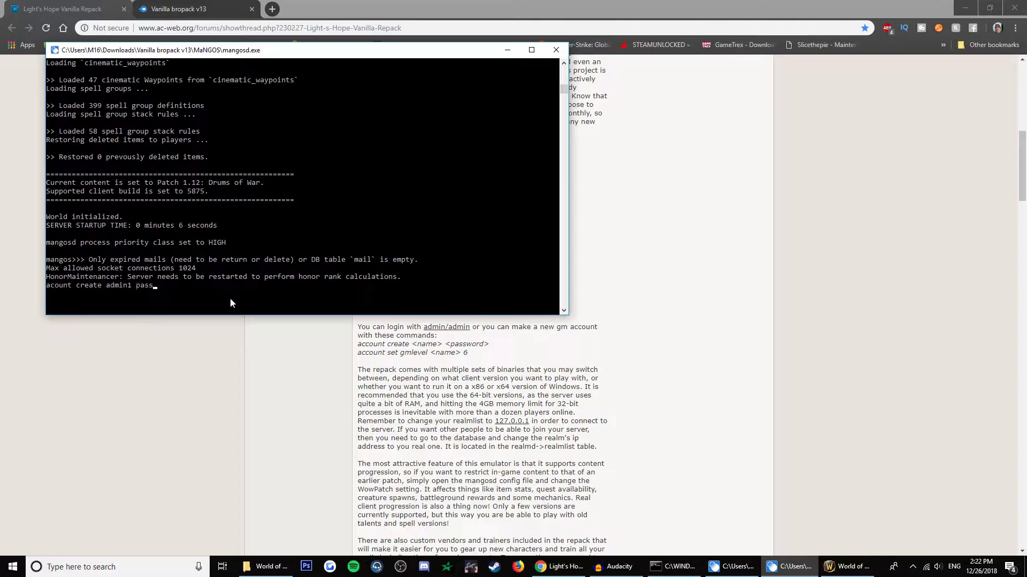
{"action": "key", "text": "Return"}
{"action": "left_click_drag", "start_coordinate": [382, 56], "coordinate": [809, 59]}
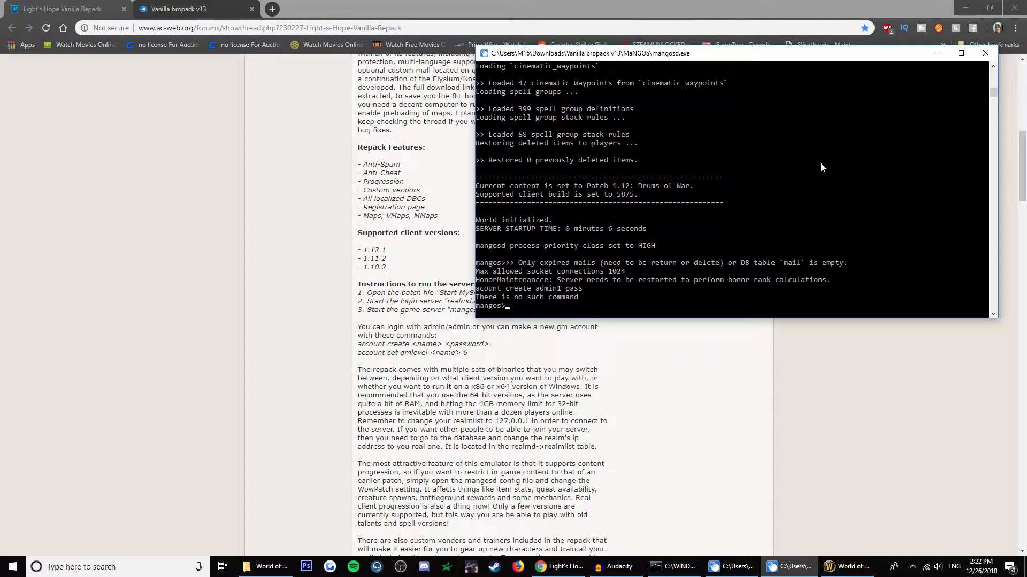
{"action": "type", "text": "account create admin1 pass"}
{"action": "key", "text": "Return"}
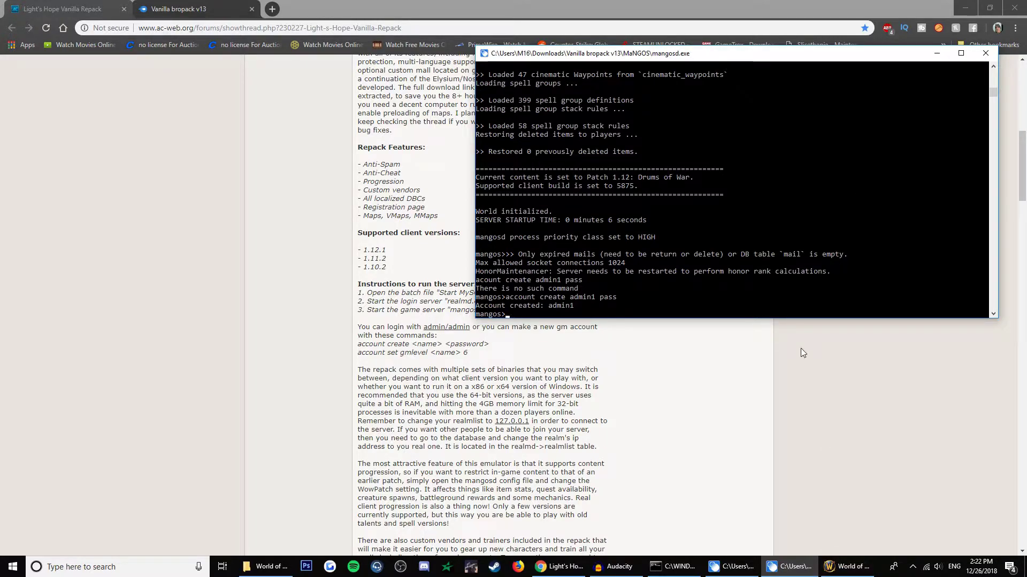
Give the new account GM level 6 with 'account set gmlevel', then return to the WoW login.
{"action": "type", "text": "account set gmlevel"}
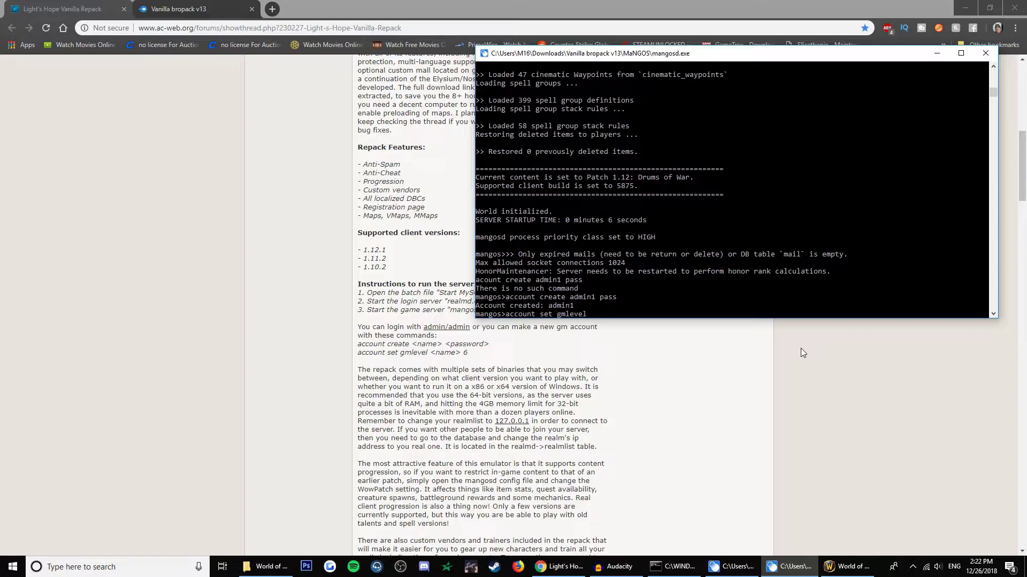
{"action": "type", "text": "1 6"}
{"action": "key", "text": "Return"}
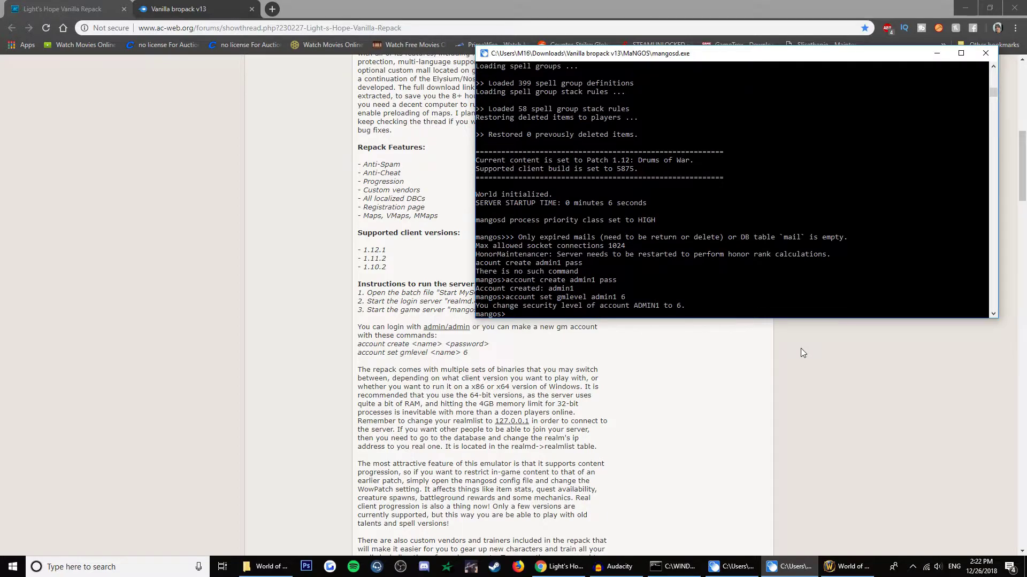
{"action": "left_click", "coordinate": [846, 566]}
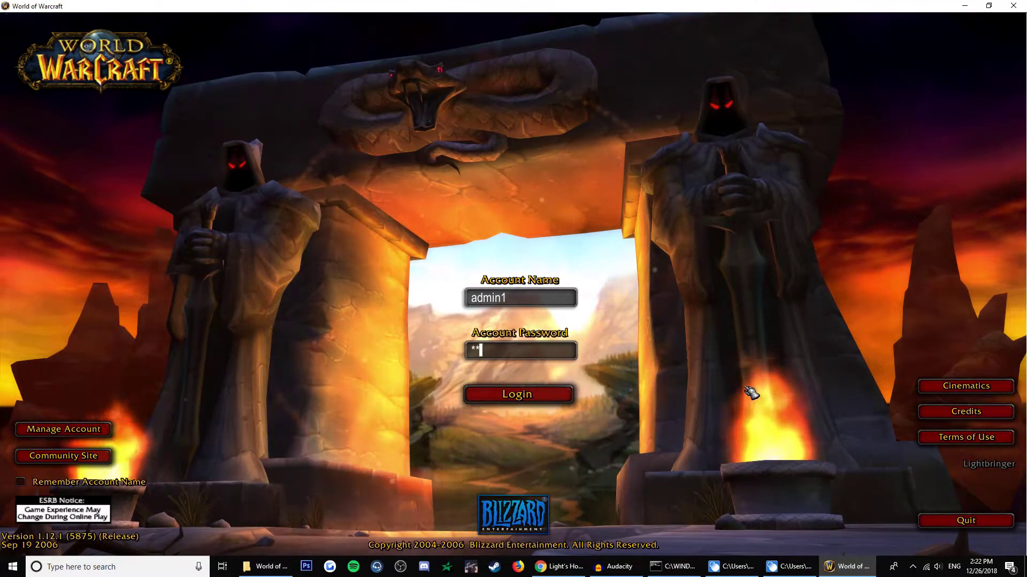
Log in with the new account and start creating a Troll character.
{"action": "key", "text": "Return"}
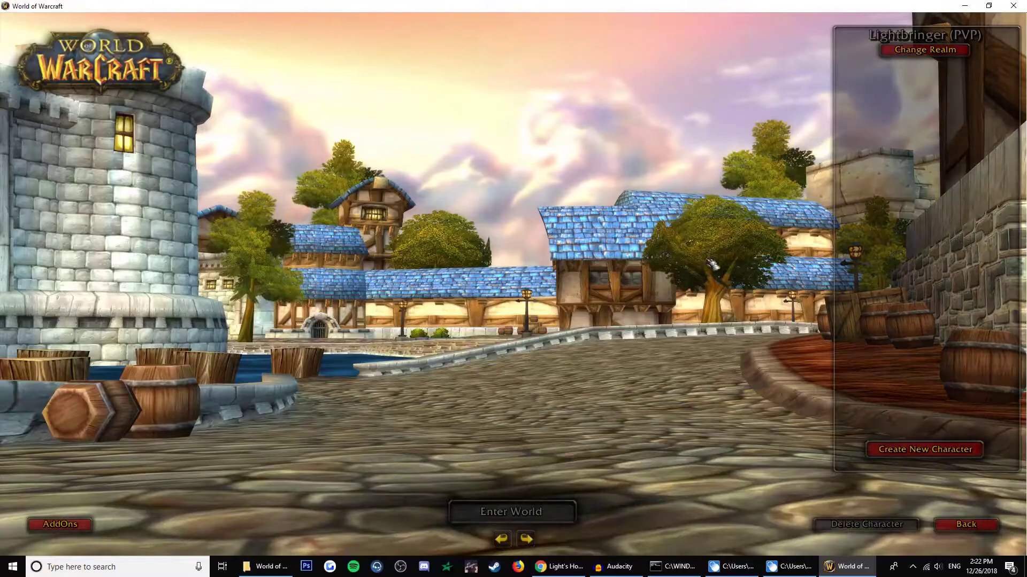
{"action": "left_click", "coordinate": [890, 452]}
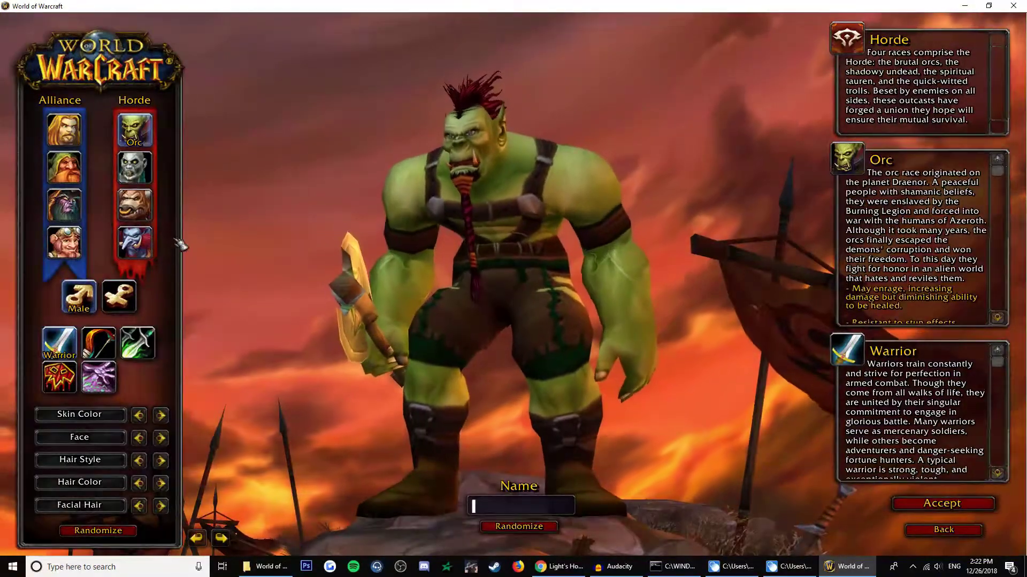
{"action": "left_click", "coordinate": [135, 241]}
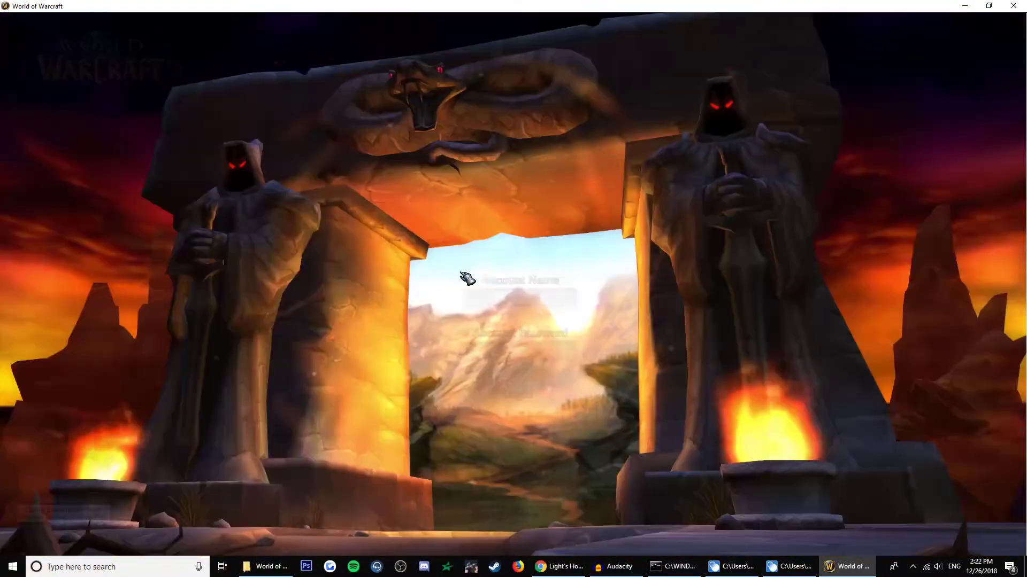
Log back in with the main account, spin the Rogue on character select, and enter the world.
{"action": "left_click", "coordinate": [533, 296]}
{"action": "type", "text": "vladjirnov"}
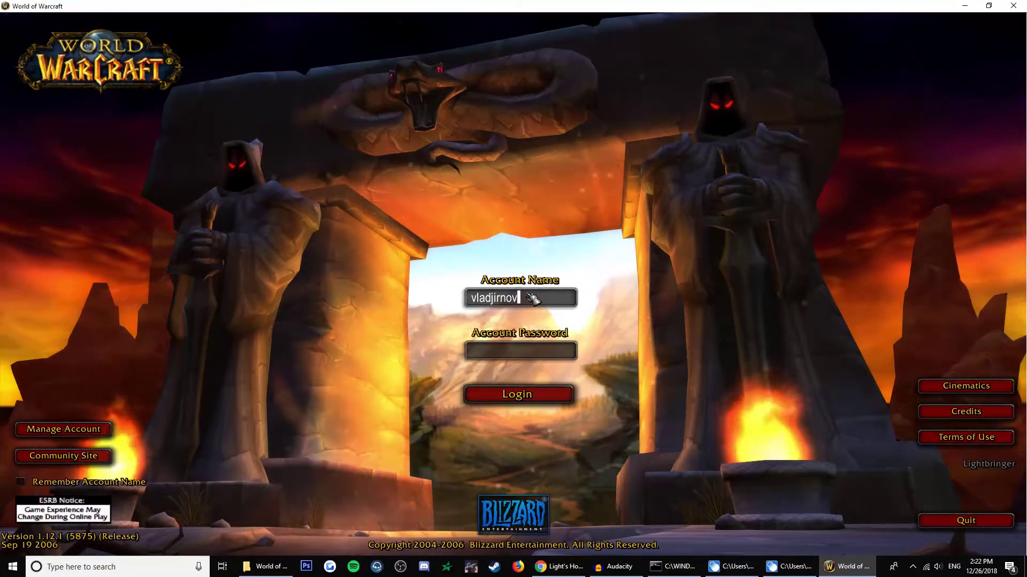
{"action": "key", "text": "Tab"}
{"action": "type", "text": "*****"}
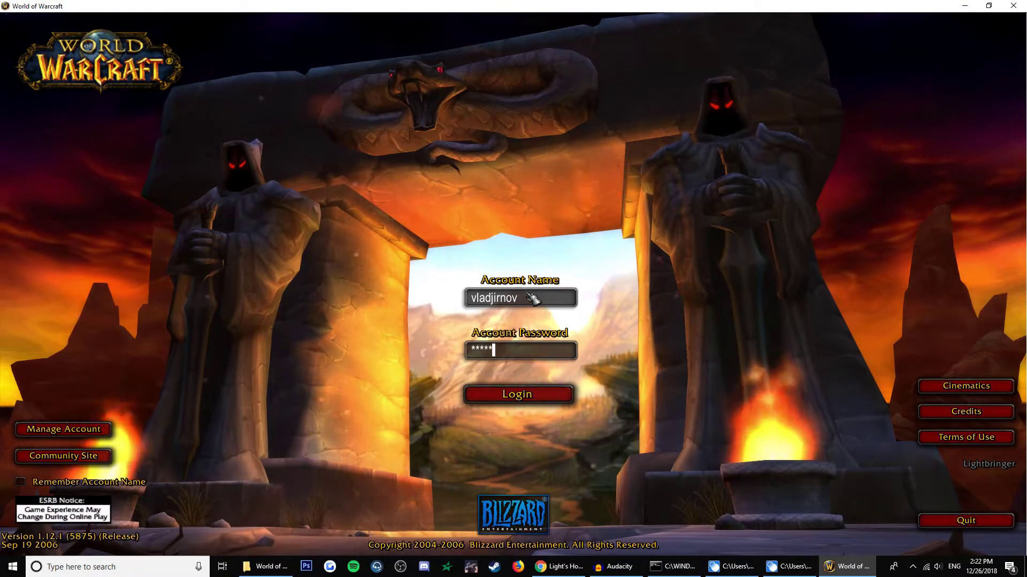
{"action": "key", "text": "Return"}
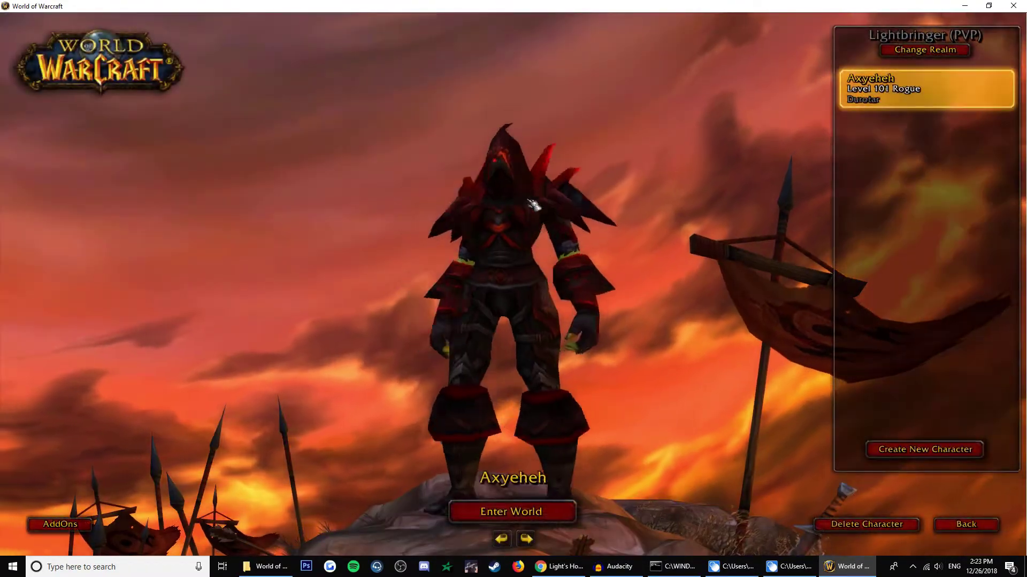
{"action": "left_click_drag", "start_coordinate": [564, 246], "coordinate": [578, 336]}
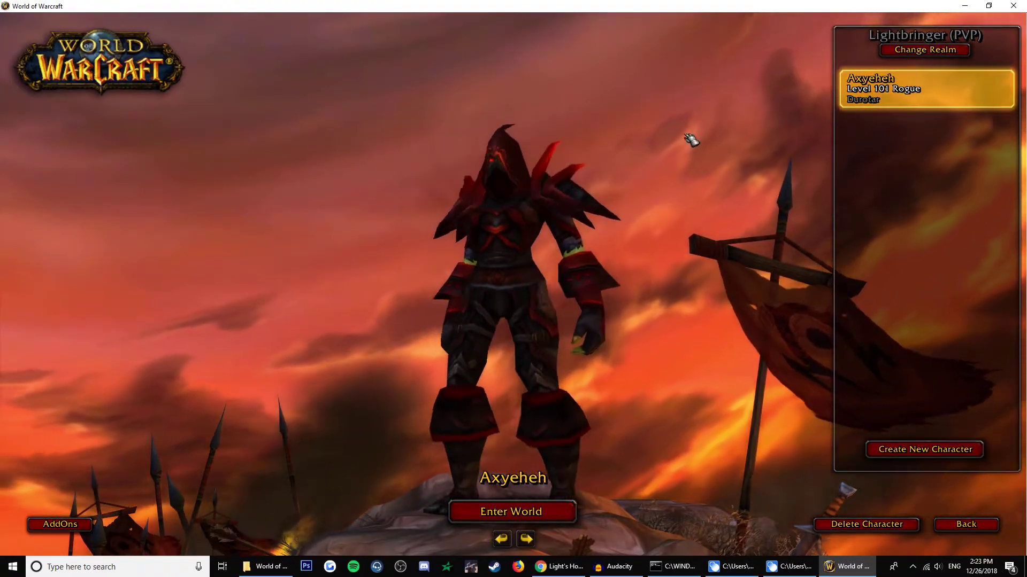
{"action": "key", "text": "Return"}
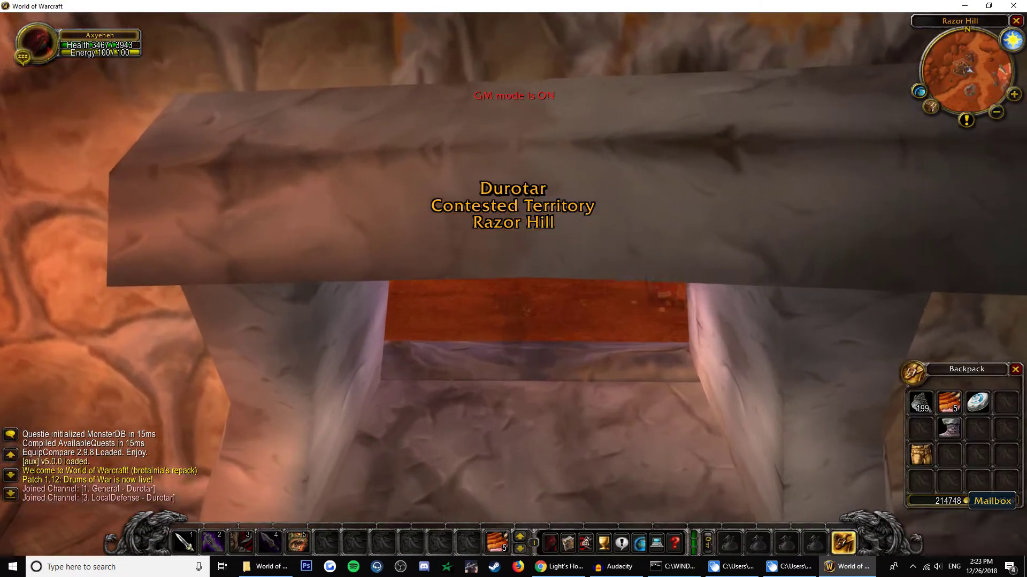
Dismiss the addon error and walk the Rogue into Razor Hill's inn and back out.
{"action": "key", "text": "w"}
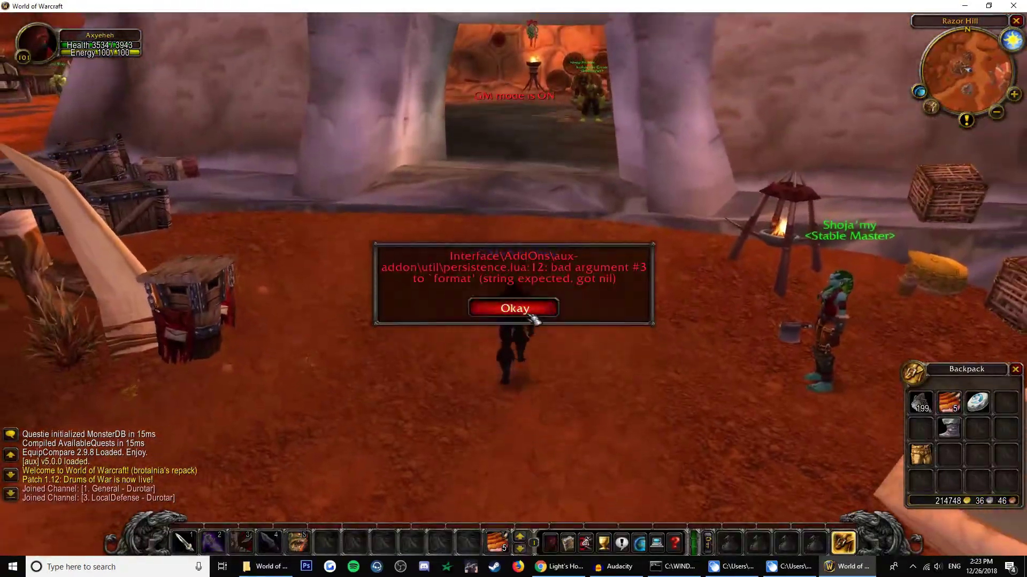
{"action": "left_click", "coordinate": [513, 308]}
{"action": "key", "text": "Return"}
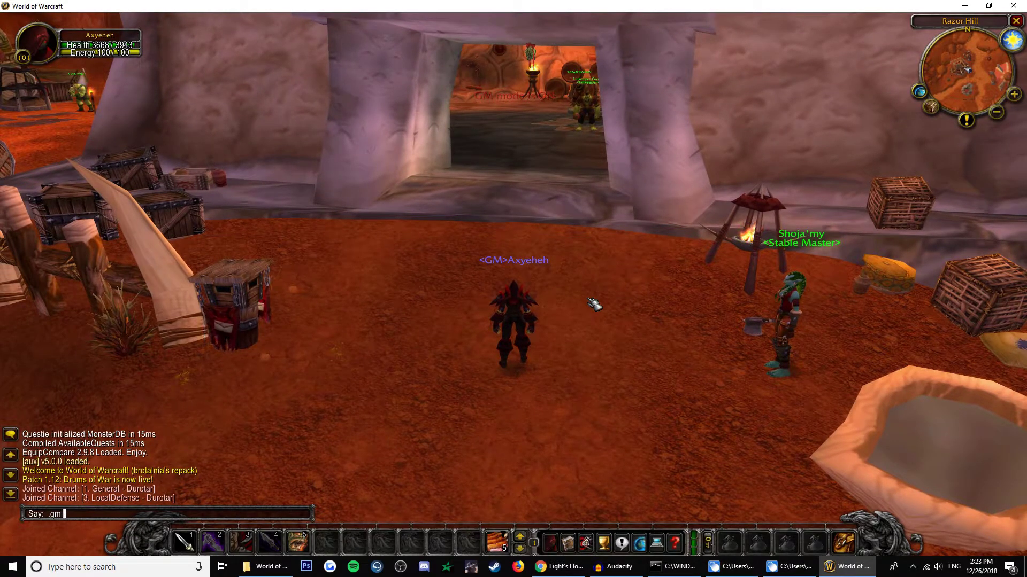
{"action": "key", "text": "w"}
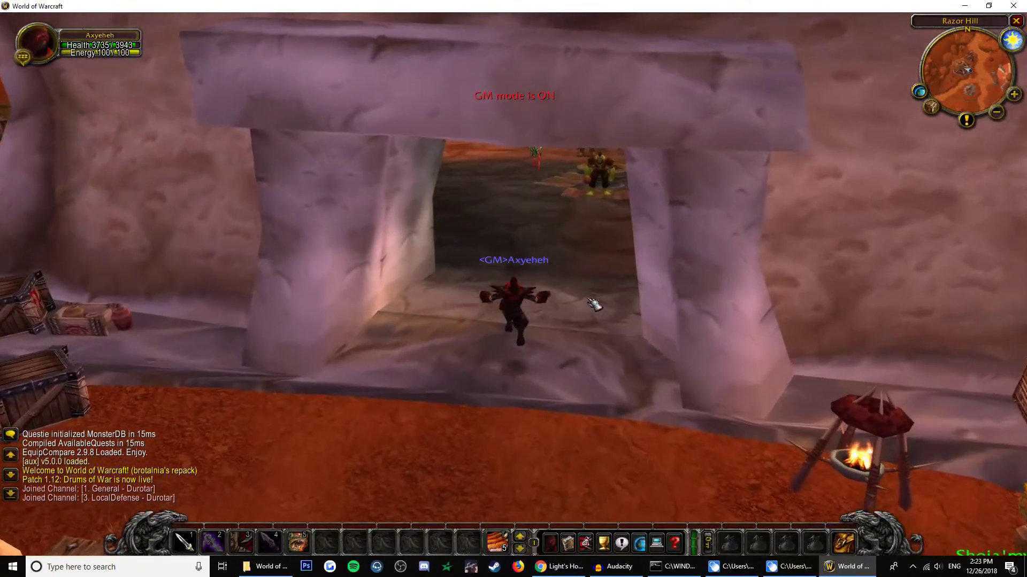
{"action": "key", "text": "a"}
{"action": "key", "text": "w"}
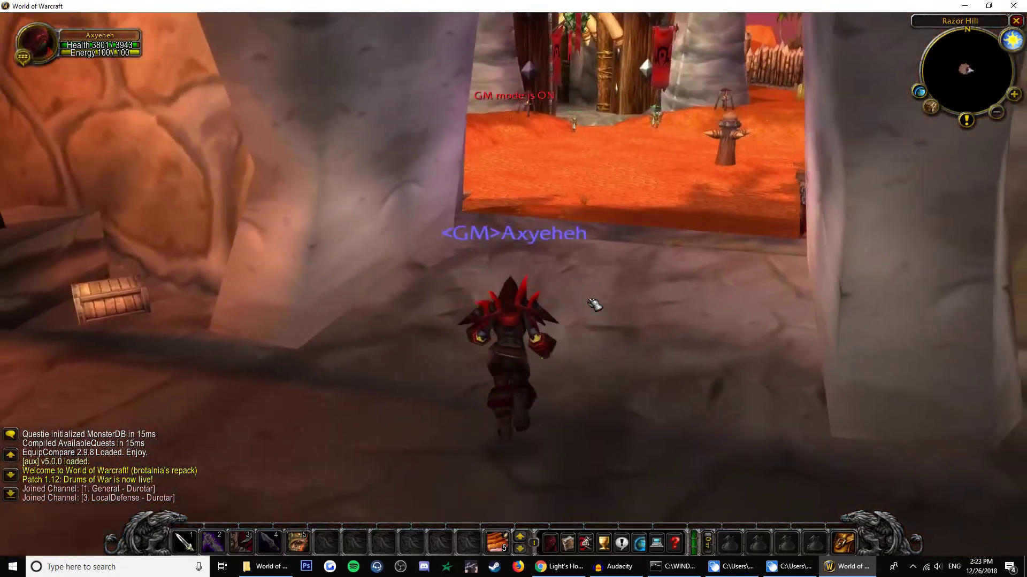
{"action": "key", "text": "w"}
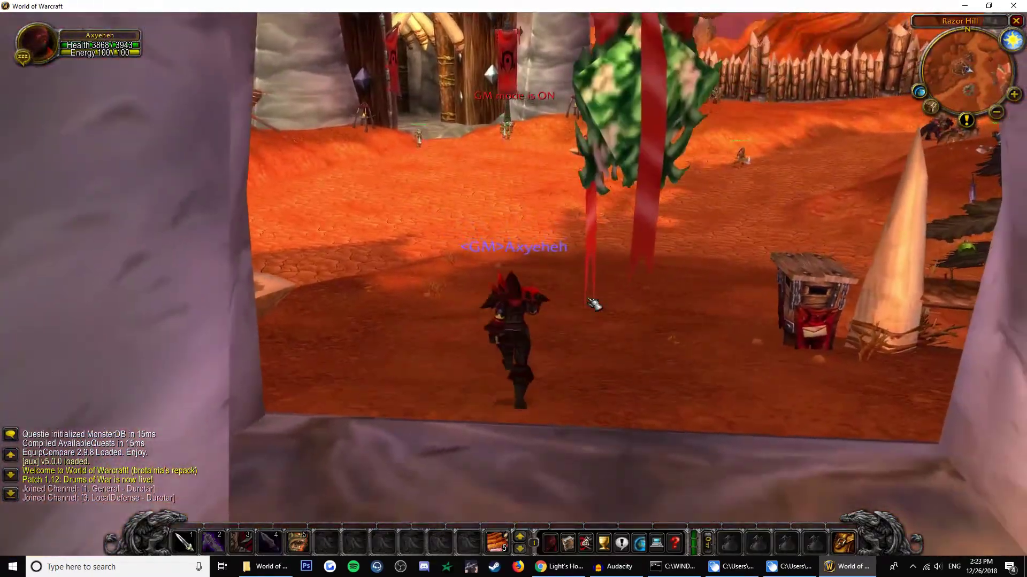
Open the backpack and Character panel, dismiss the addon error again, and head for the inn.
{"action": "key", "text": "b"}
{"action": "key", "text": "d"}
{"action": "key", "text": "w"}
{"action": "key", "text": "c"}
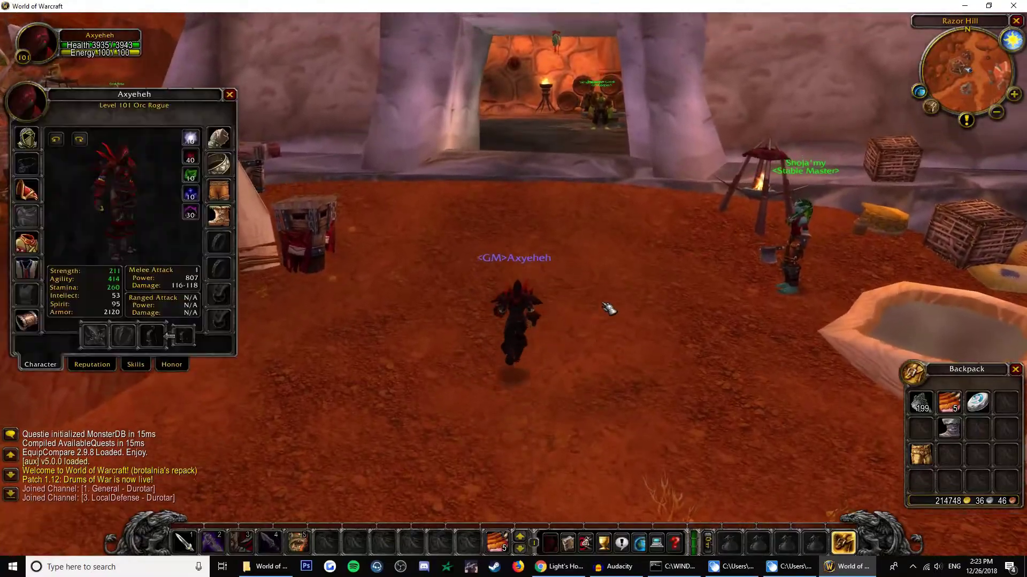
{"action": "left_click", "coordinate": [513, 308]}
{"action": "key", "text": "w"}
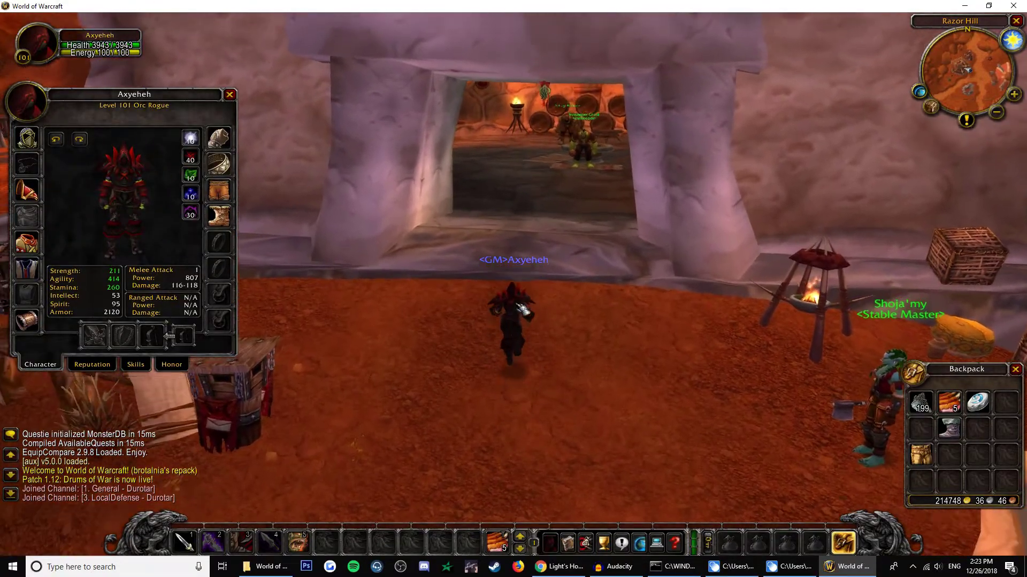
{"action": "key", "text": "c"}
{"action": "key", "text": "Return"}
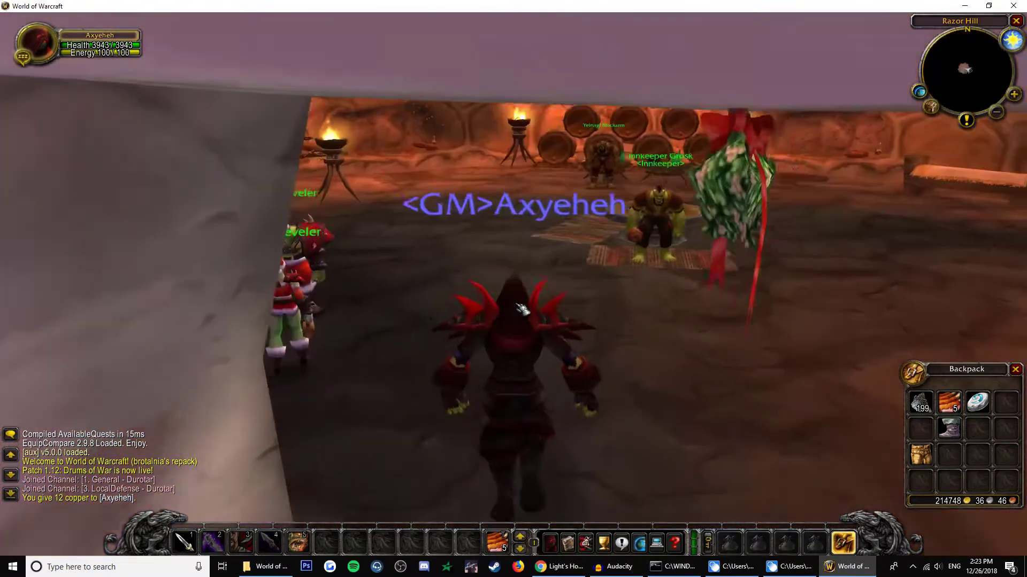
Send .modify money 50000000 in chat to give Axyeheh 50000000 copper.
{"action": "type", "text": "dify"}
{"action": "scroll", "coordinate": [522, 309], "scroll_direction": "down", "scroll_amount": 5}
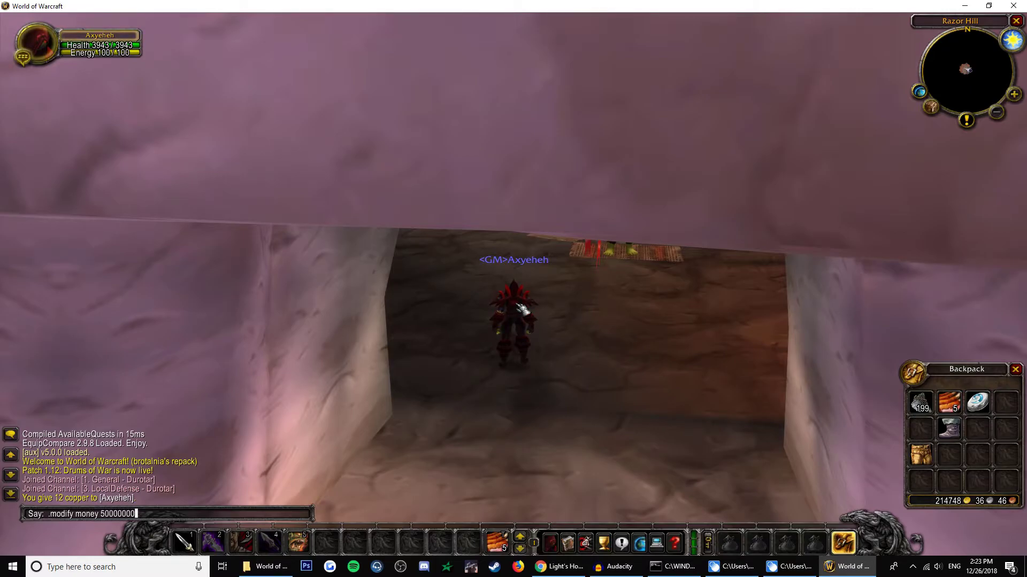
{"action": "key", "text": "w"}
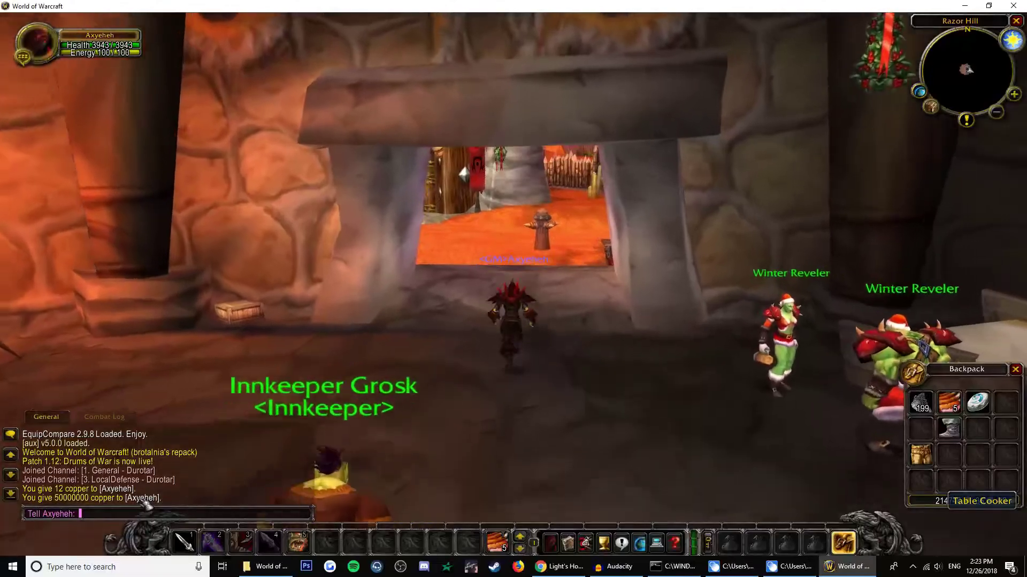
Close chat, back the Rogue out of the inn doorway, and swing the camera outside.
{"action": "key", "text": "r"}
{"action": "key", "text": "Escape"}
{"action": "key", "text": "w"}
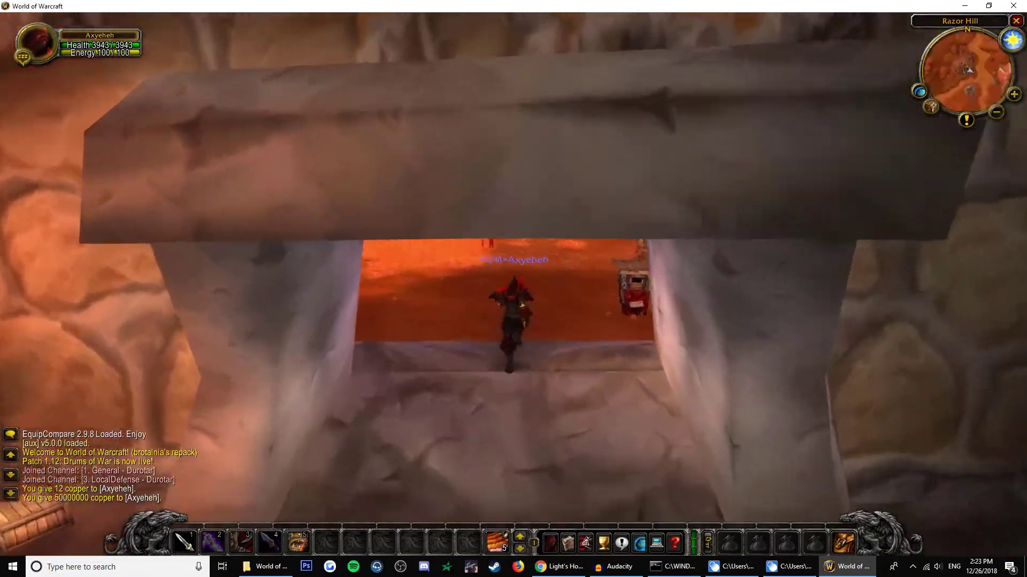
{"action": "key", "text": "s"}
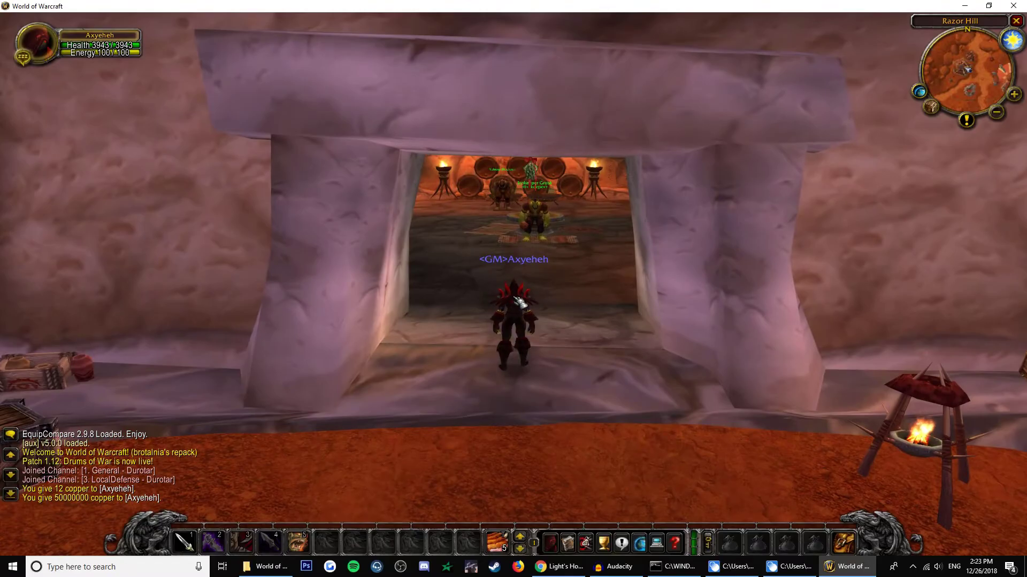
{"action": "left_click_drag", "start_coordinate": [425, 348], "coordinate": [526, 306]}
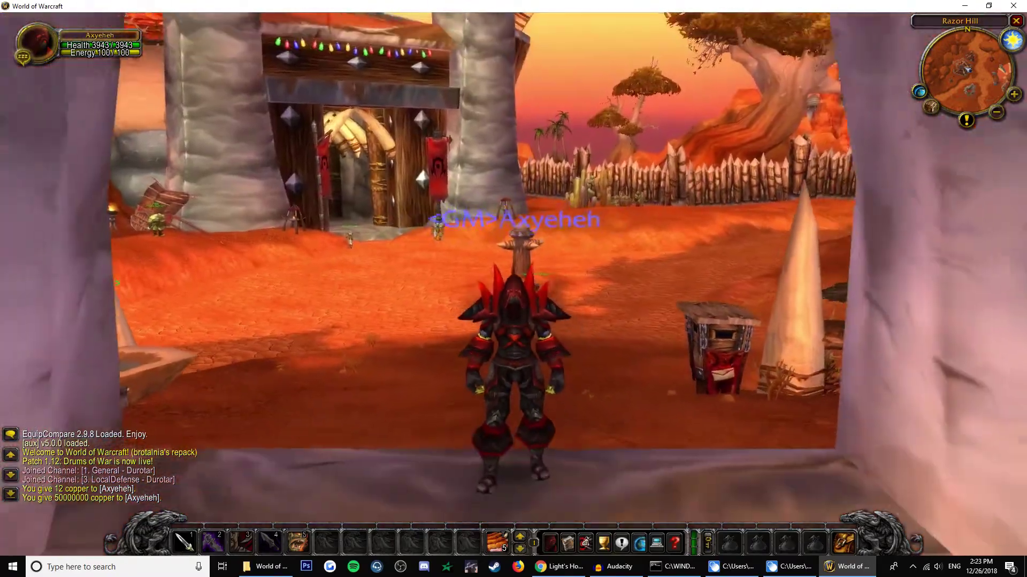